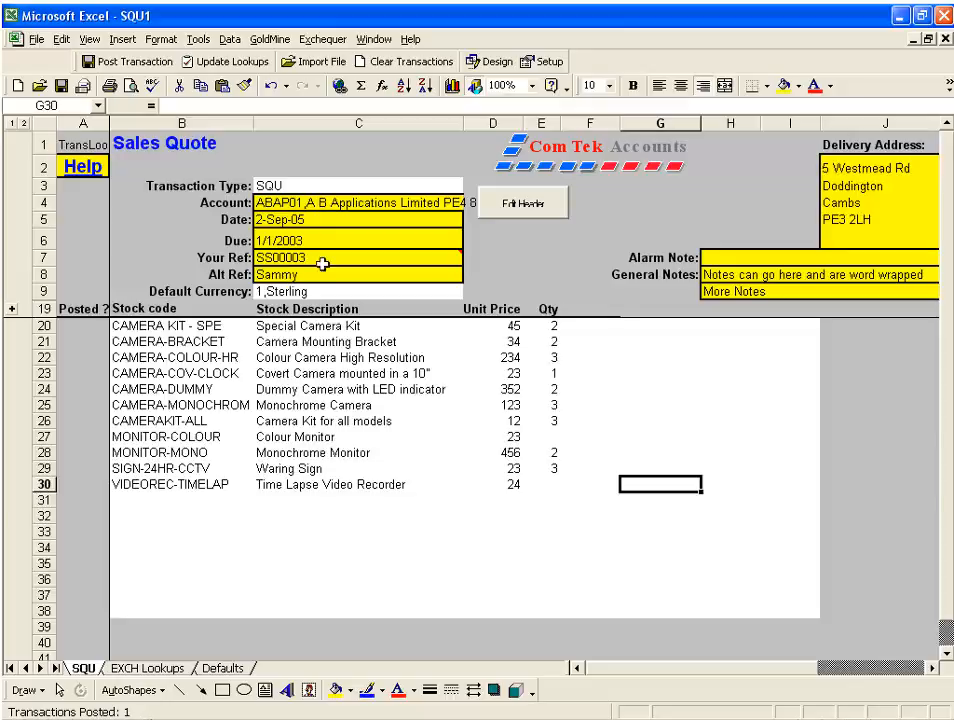
Examine the quote header's account, date and Your Ref, the linked path and filename cells, the general notes and the delivery address.
left_click(330, 202)
left_click(327, 220)
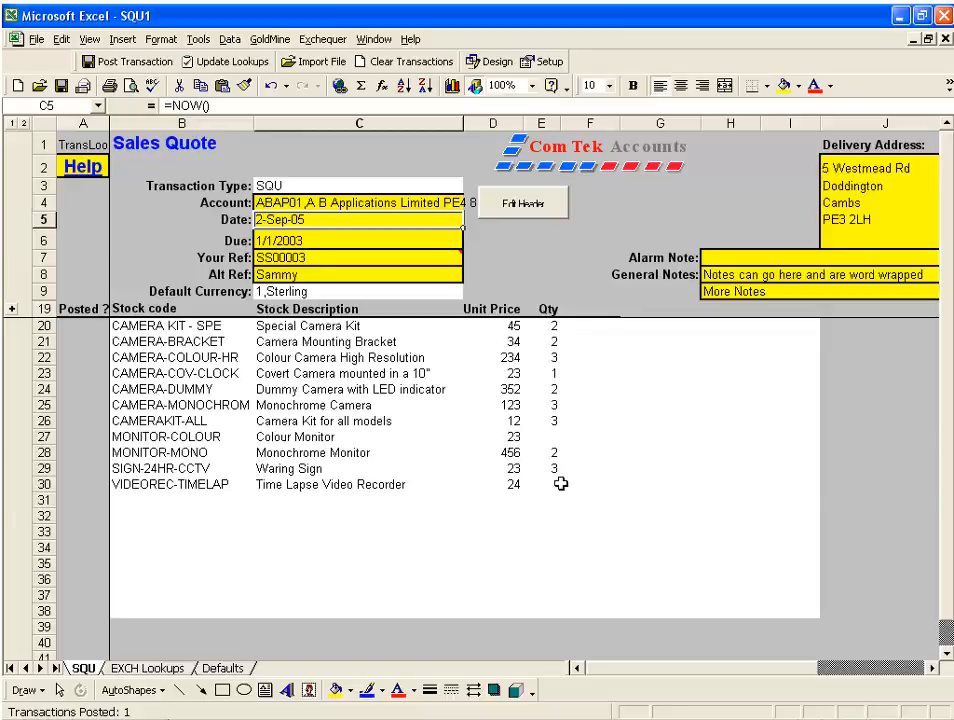
left_click(270, 259)
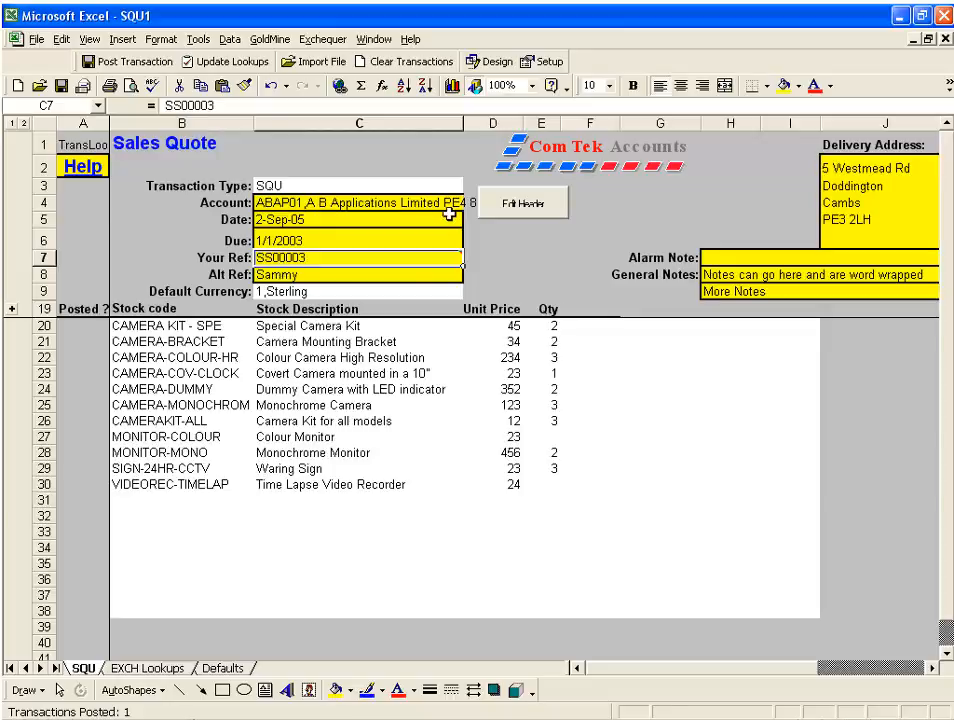
mouse_move(296, 258)
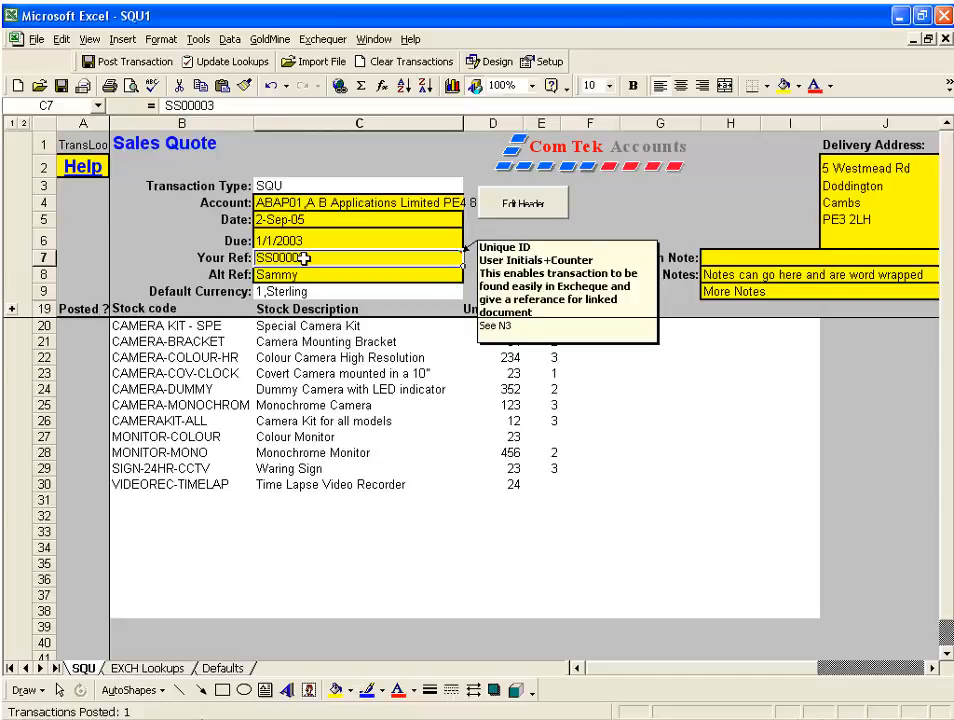
left_click(932, 669)
left_click(932, 669)
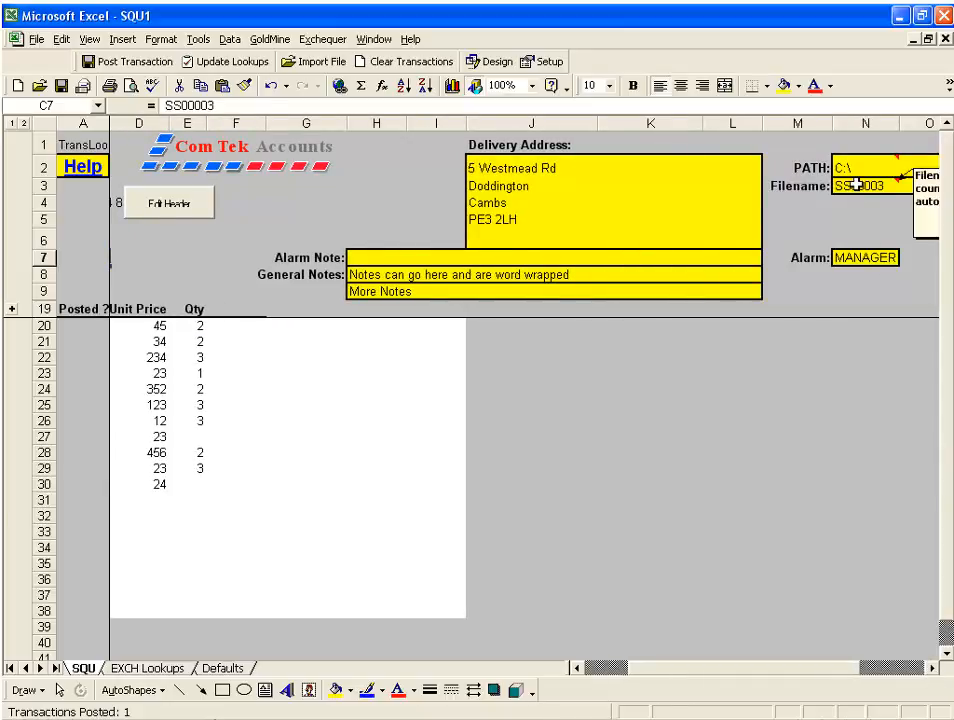
mouse_move(855, 165)
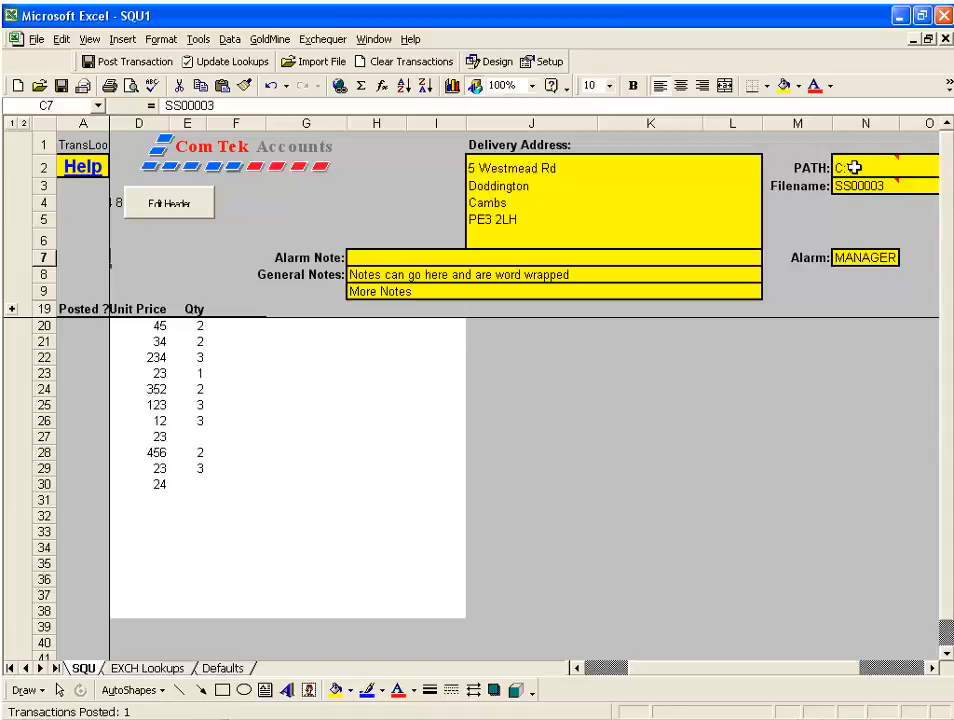
left_click(855, 186)
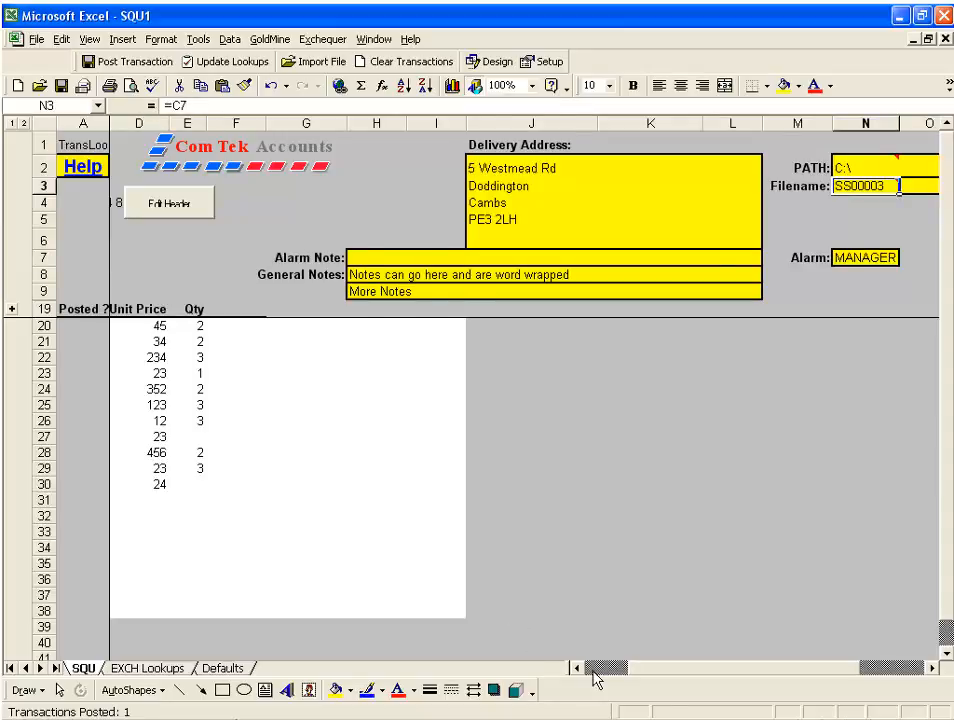
left_click_drag(596, 680, 580, 680)
left_click(280, 258)
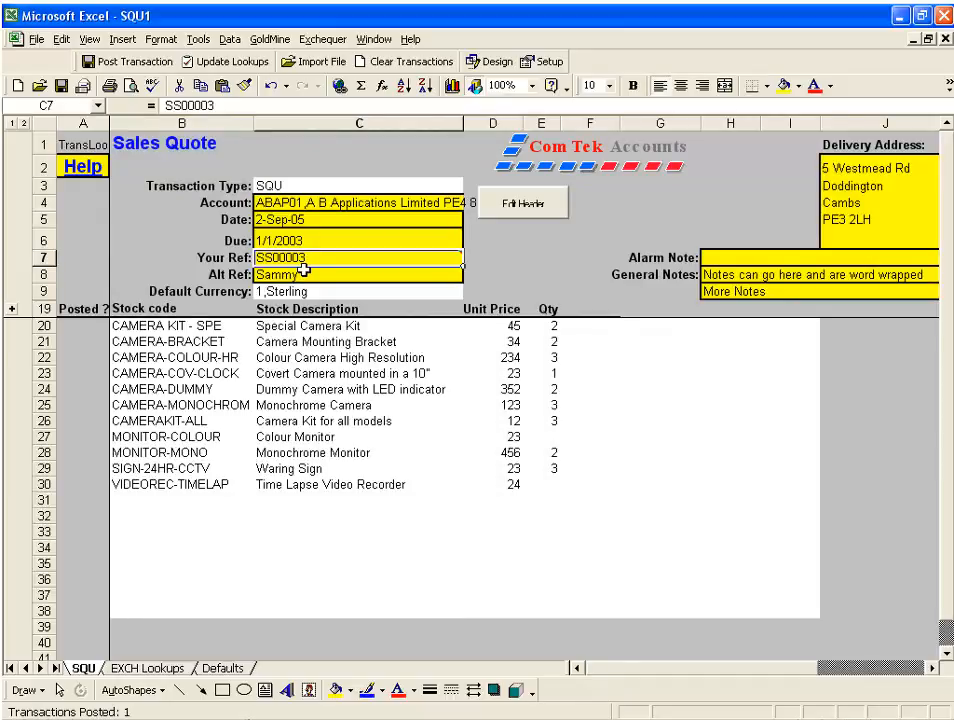
left_click_drag(767, 274, 762, 292)
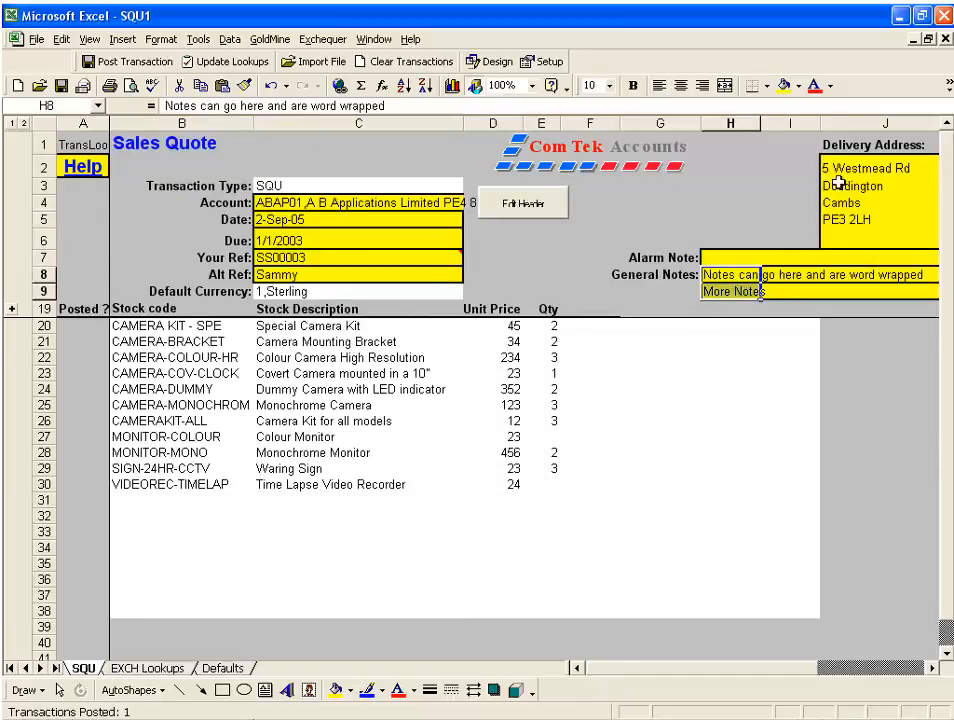
left_click_drag(835, 170, 840, 205)
left_click(590, 292)
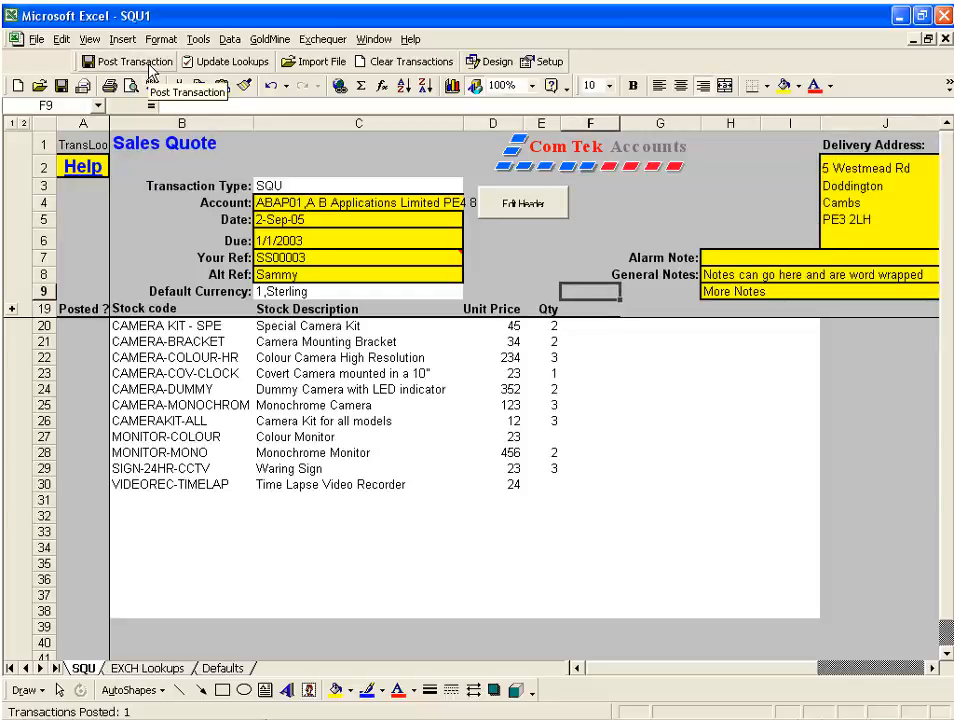
Post the sales quote transaction to Exchequer, saving the workbook link with the description "PostTrans Template 11:58".
left_click(148, 63)
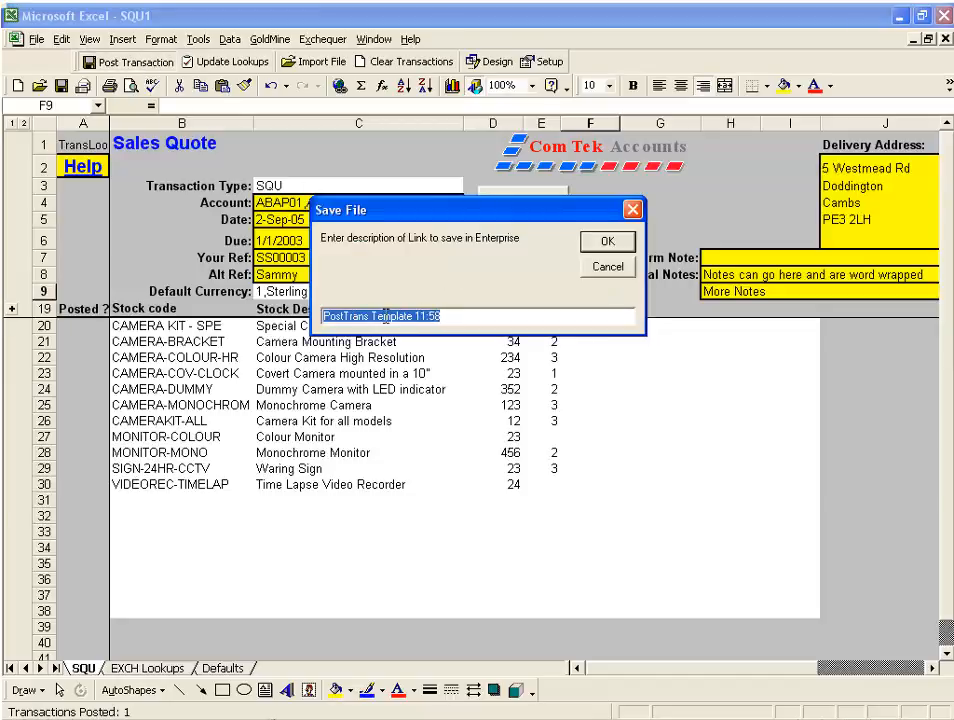
left_click(463, 317)
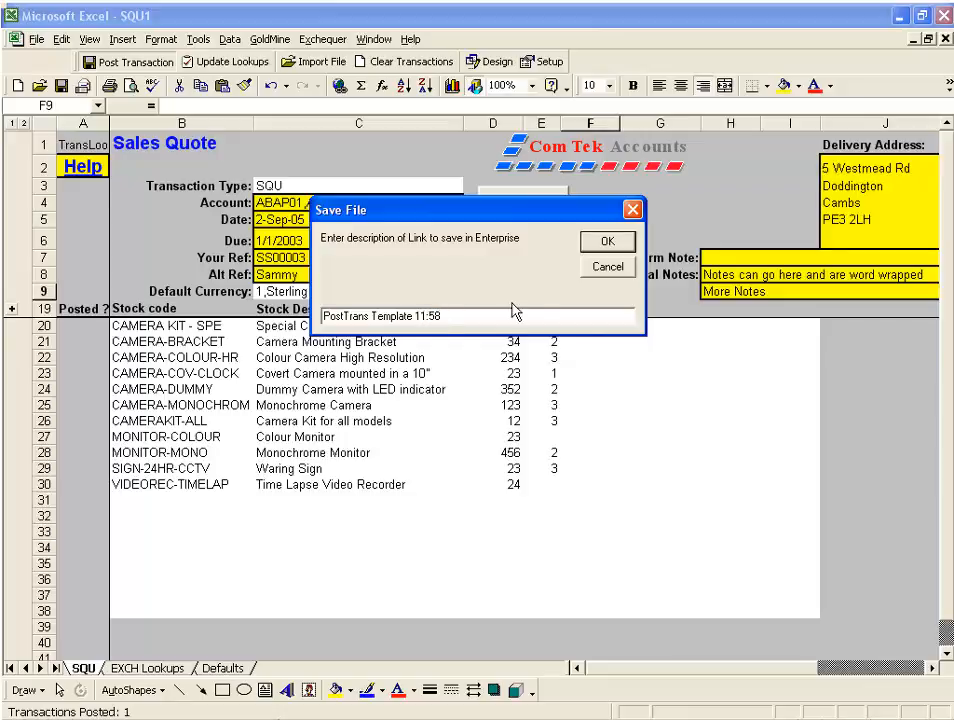
left_click(610, 247)
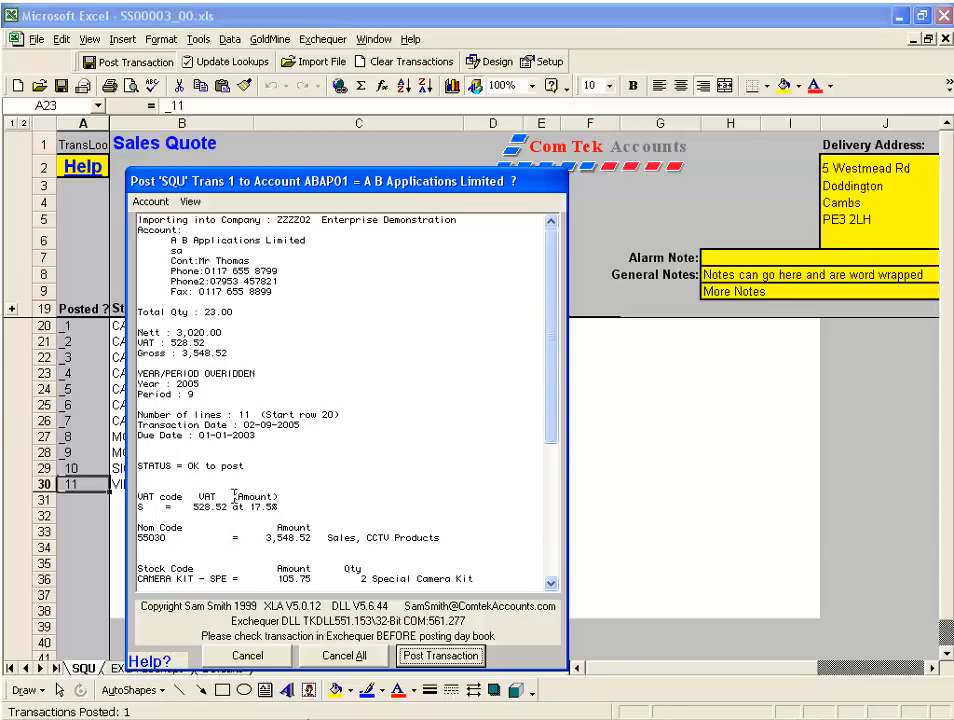
left_click(440, 657)
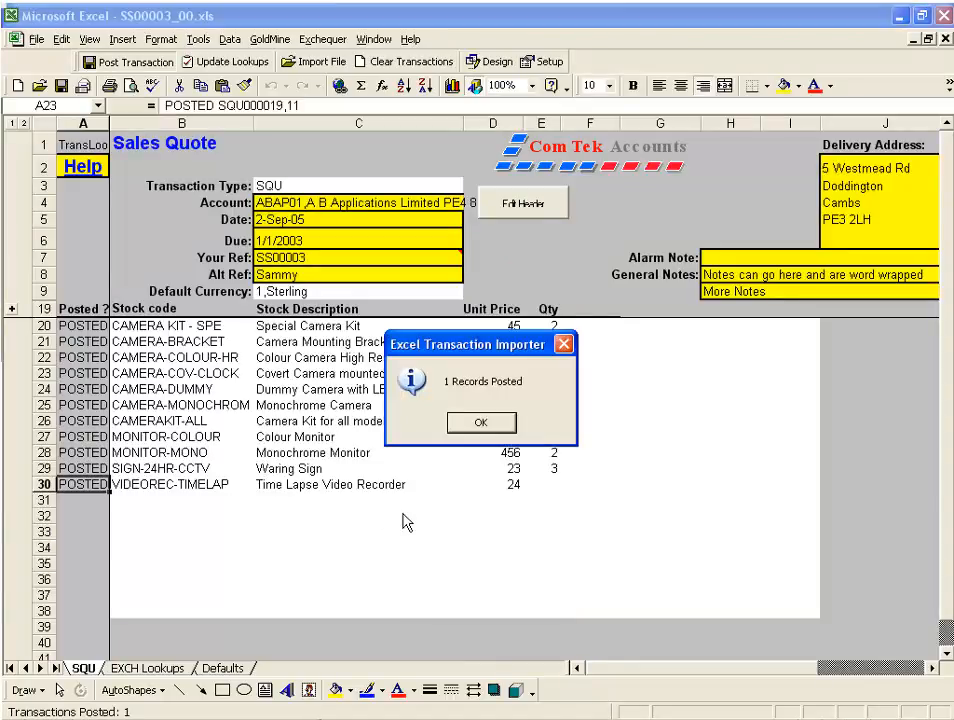
left_click(483, 423)
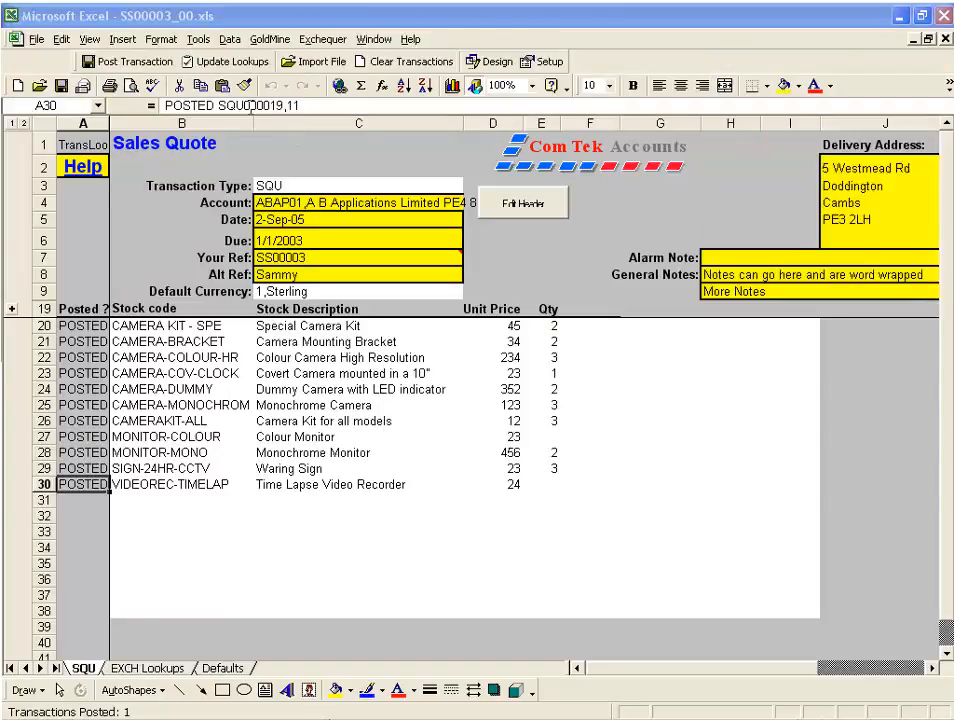
Check the posted transaction reference in cell A20, and close the SS00003_00.xls workbook with its changes saved.
left_click(84, 327)
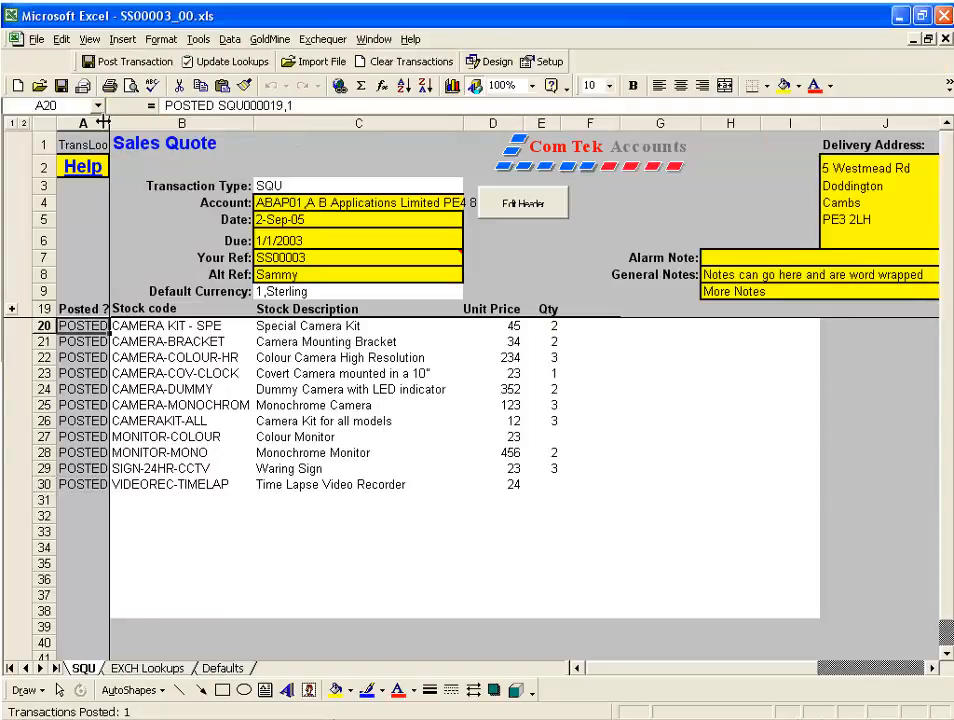
left_click_drag(224, 105, 283, 105)
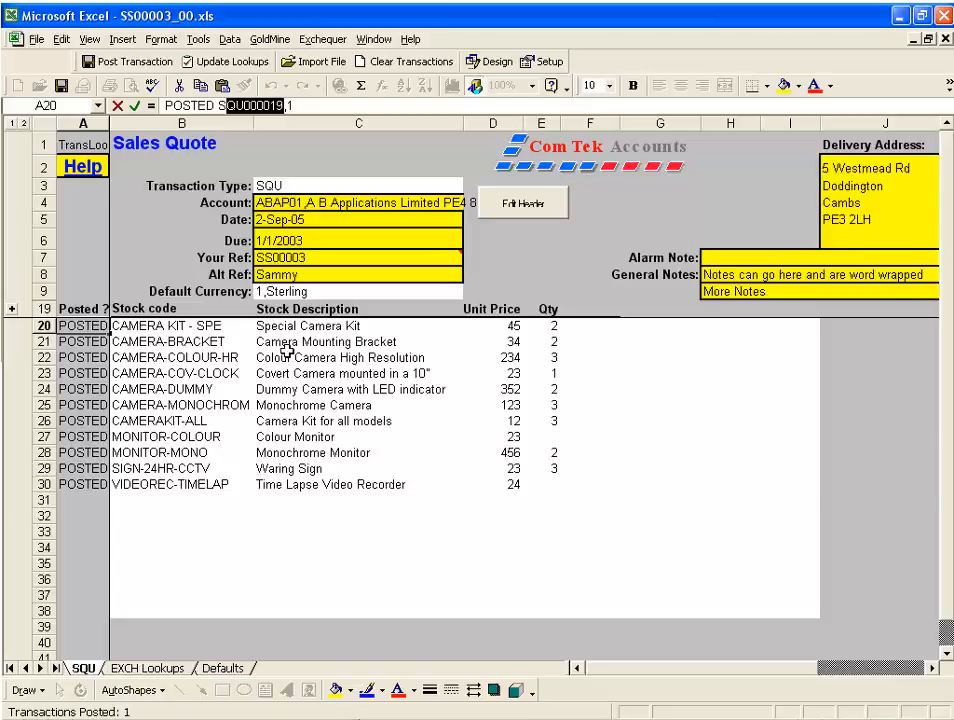
left_click(400, 389)
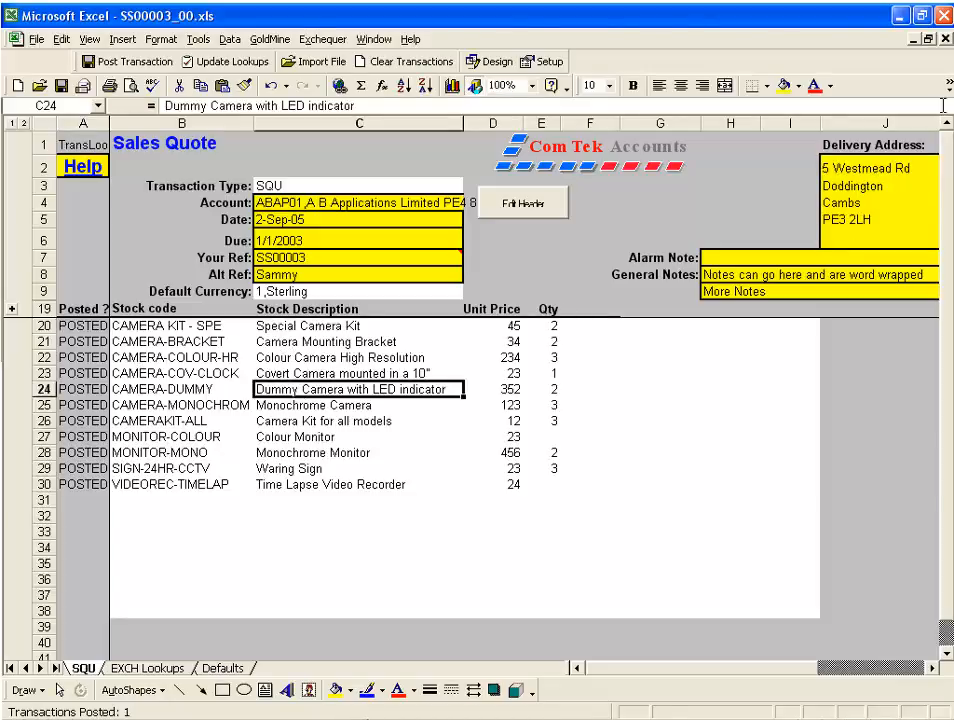
left_click(945, 39)
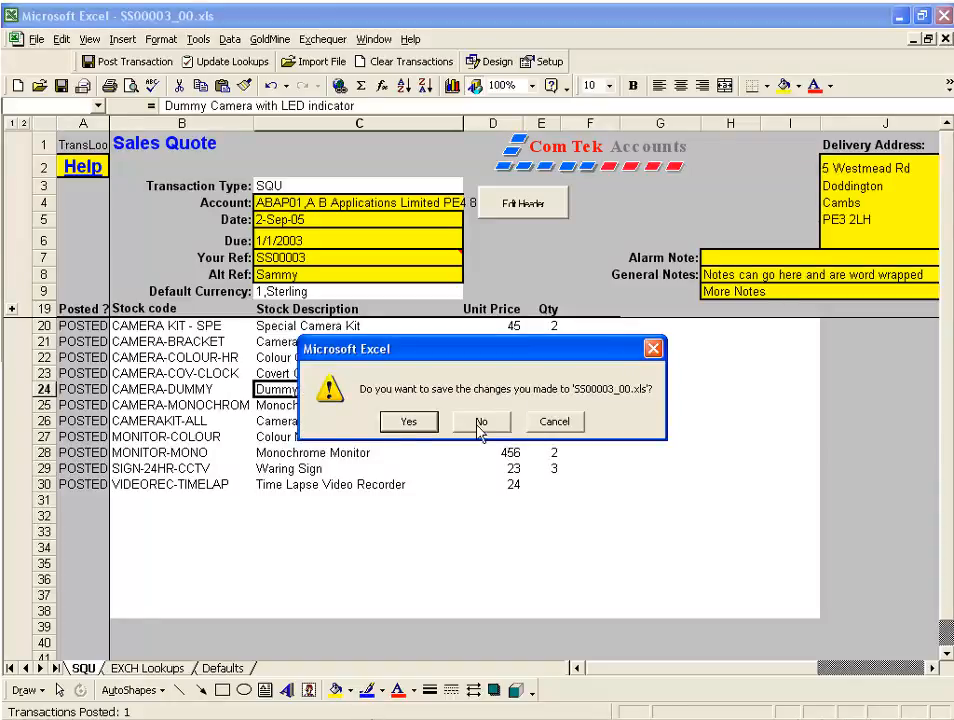
left_click(407, 421)
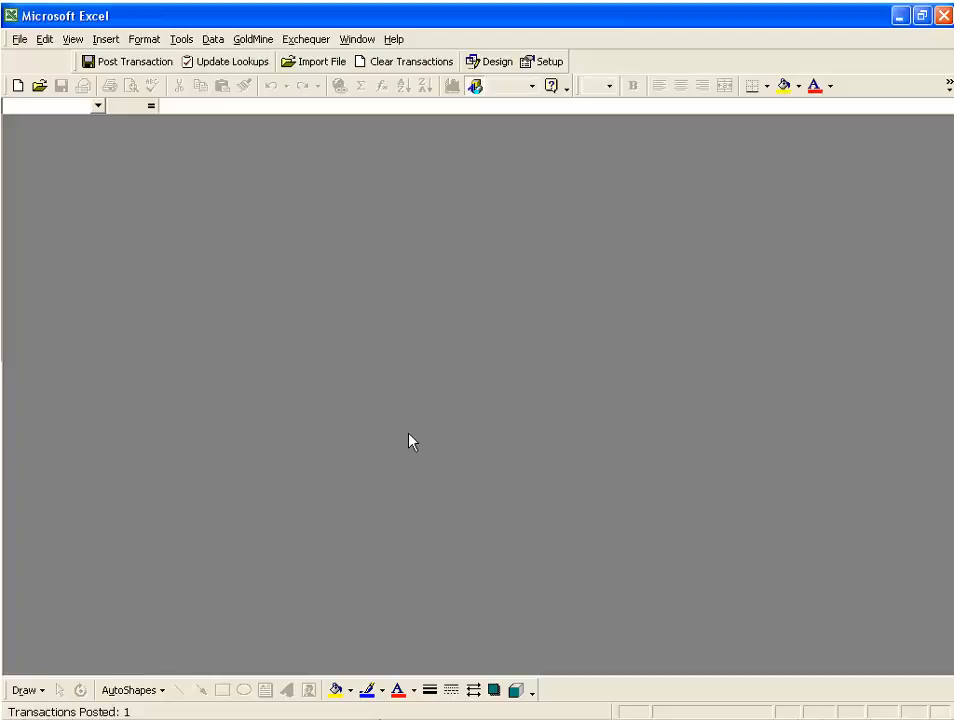
Switch to Exchequer Enterprise and open the newly posted quotation from the sales quotes list.
key("alt+Tab")
key("alt+Tab")
key("alt+Tab")
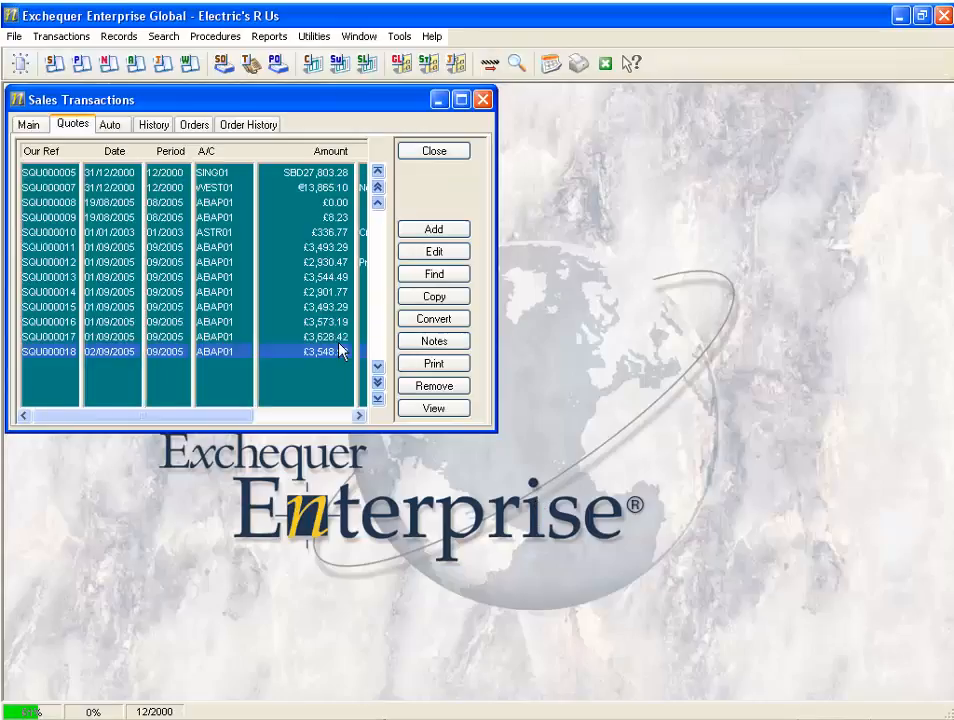
left_click(100, 130)
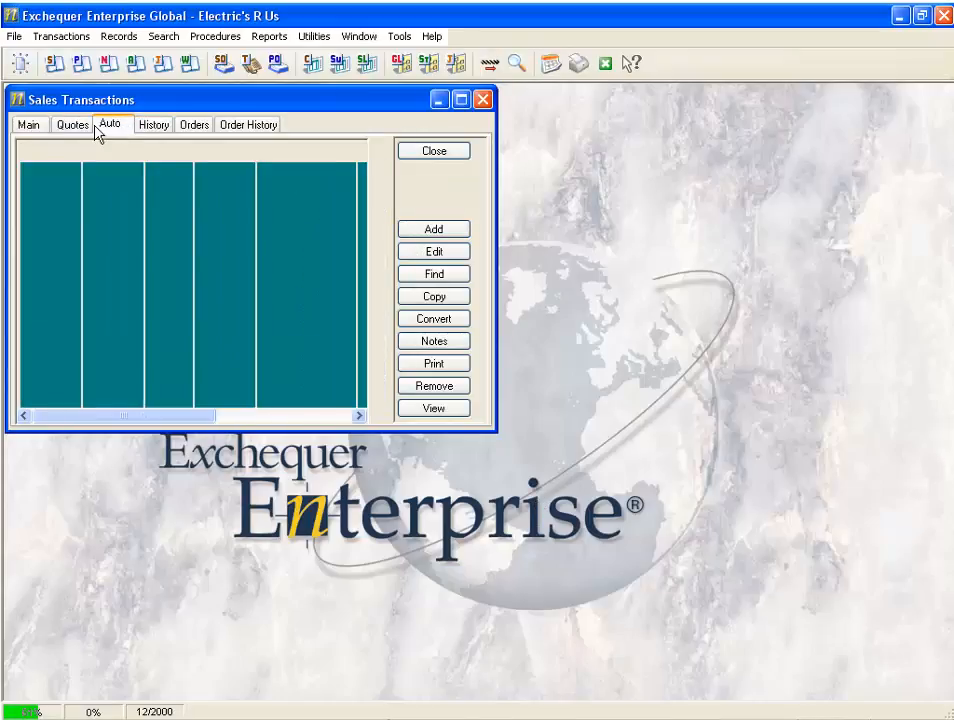
left_click(72, 125)
left_click(218, 370)
double_click(218, 372)
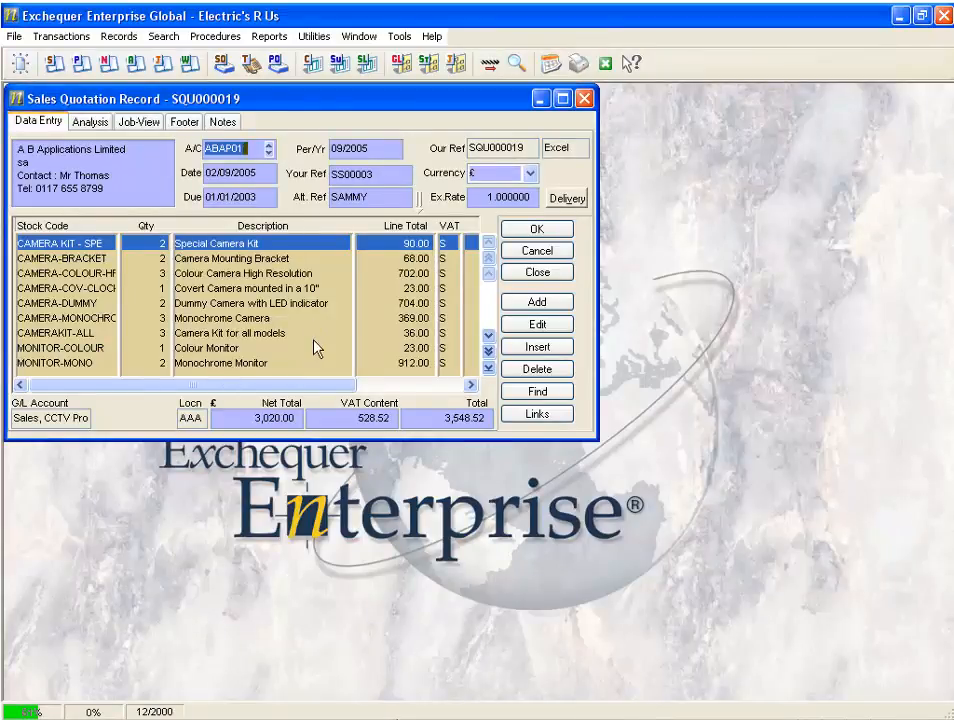
Open the Excel workbook linked to the quotation as "PostTrans Template 11:58".
left_click(537, 414)
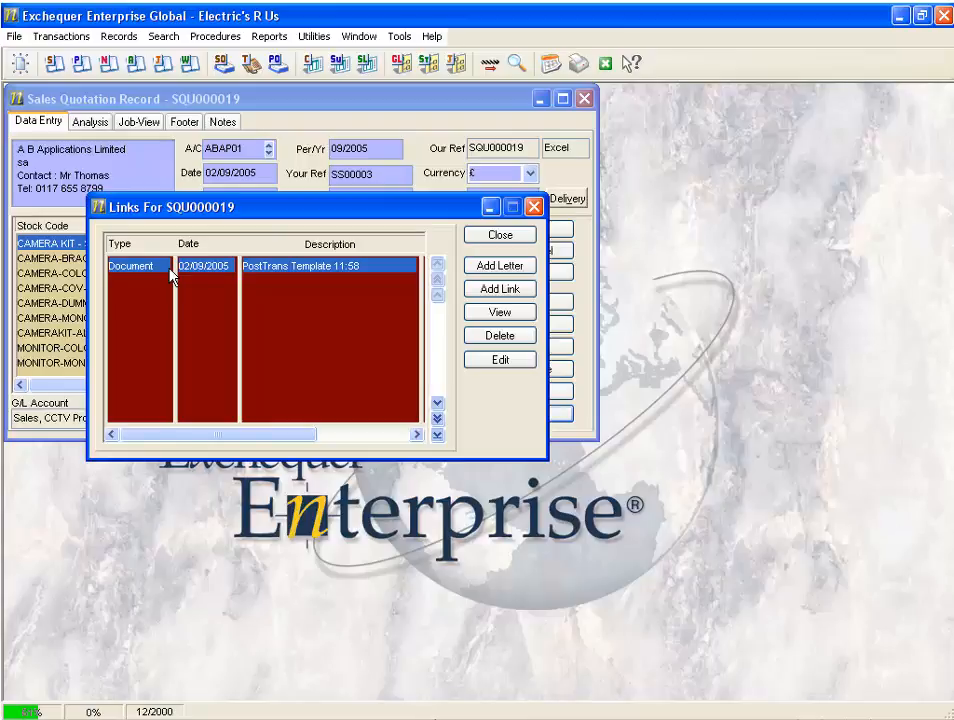
double_click(259, 266)
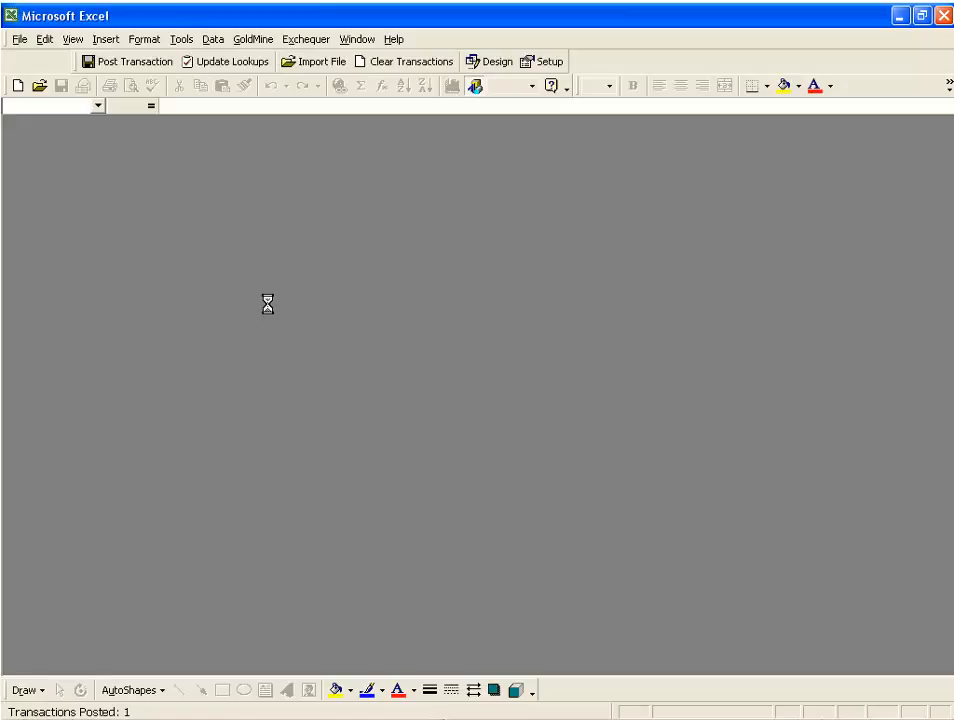
left_click(557, 396)
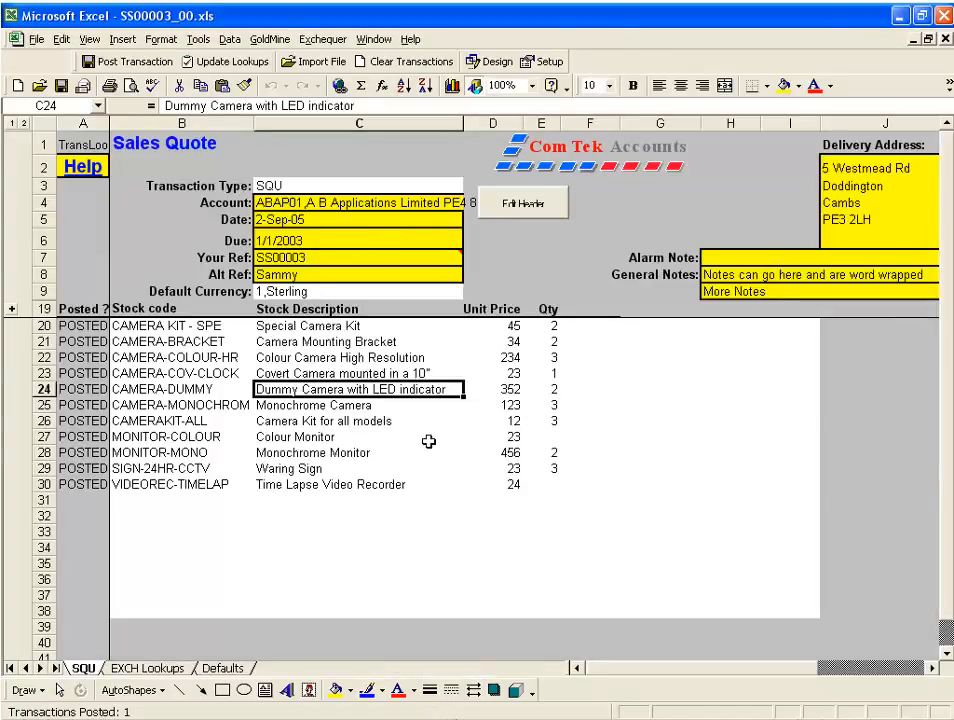
Close the quotation's links list and its record in Exchequer, and return to the SS00003_00.xls workbook in Excel.
key("alt+Tab")
left_click(526, 234)
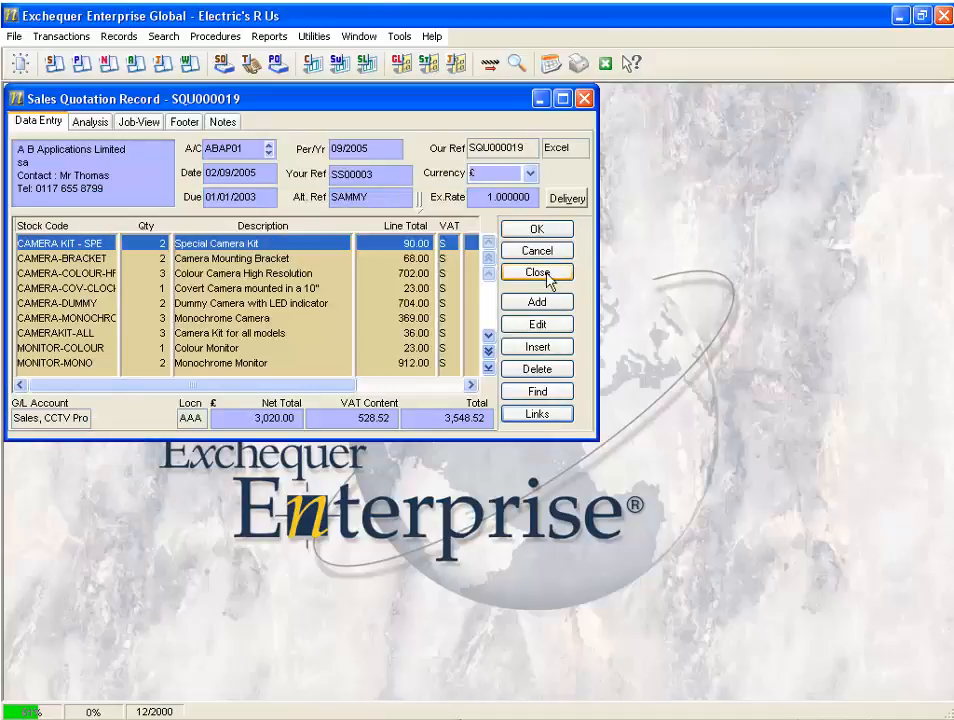
left_click(547, 277)
key("alt+Tab")
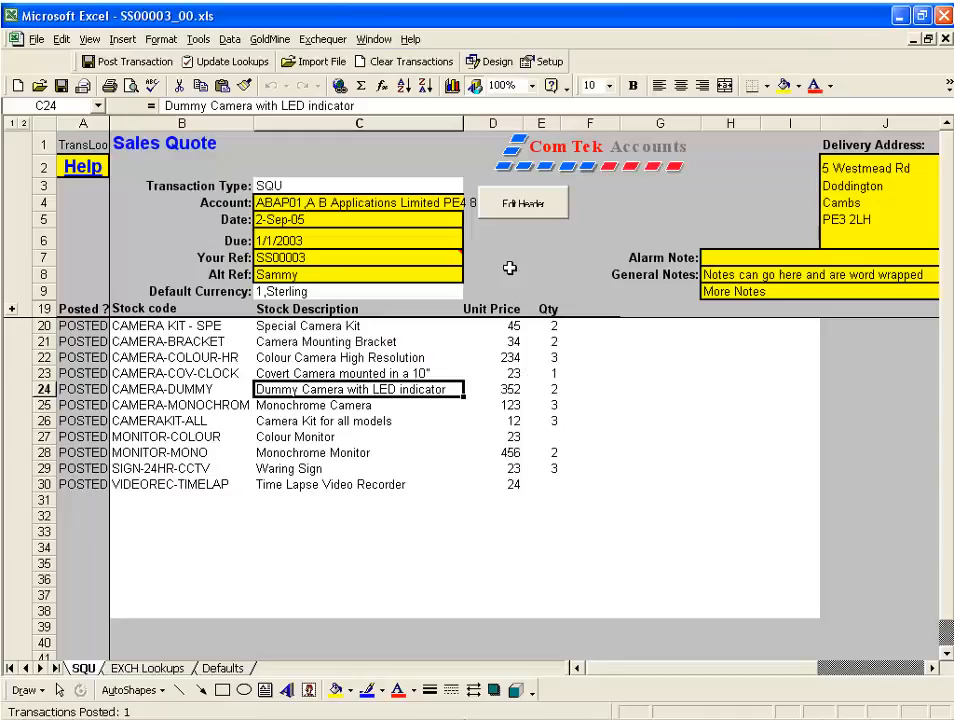
Set the quantity of the Special Camera Kit to 1 and of the Camera Mounting Bracket to 2.
left_click_drag(547, 326, 551, 357)
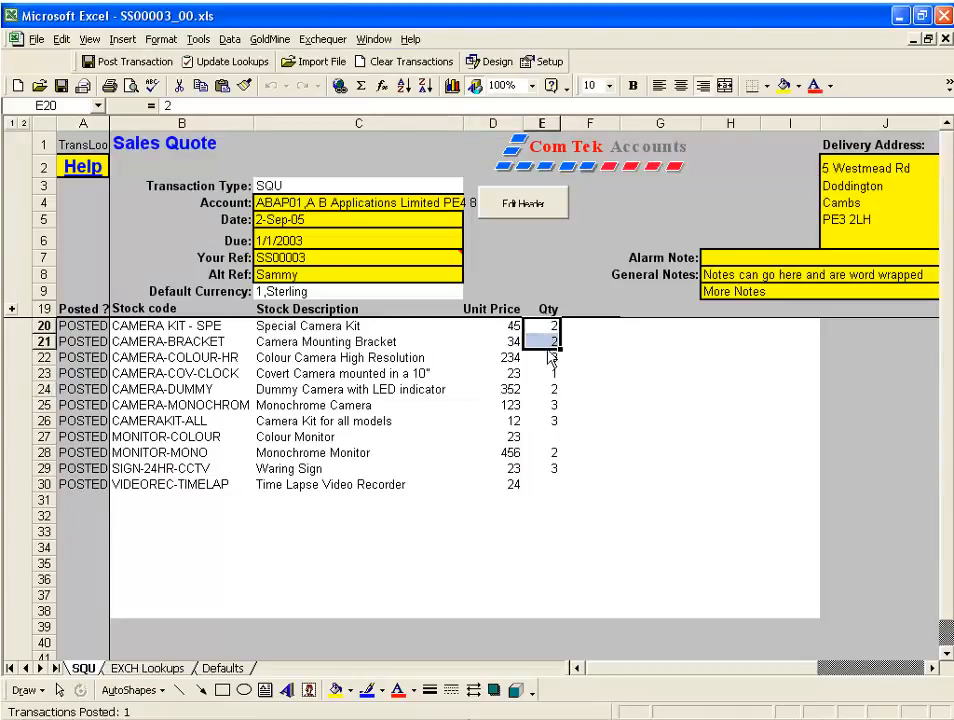
key("Up")
key("Down")
type("1")
key("Down")
type("2")
key("Down")
key("Down")
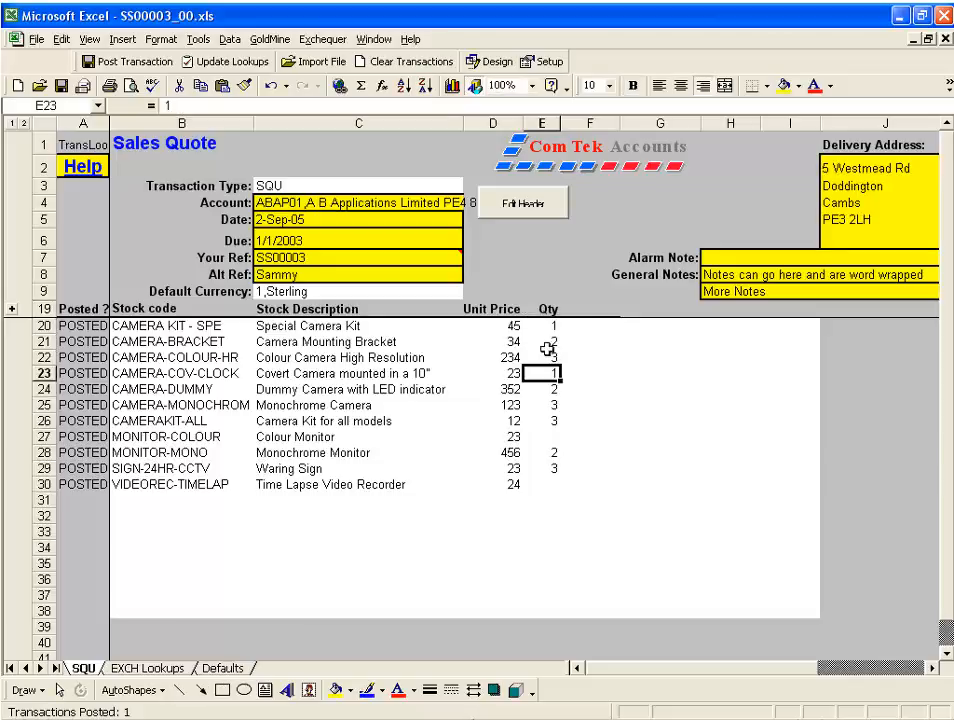
Set the quantities of the Dummy Camera to 6, the Monochrome Camera to 7 and the Camera Kit for all models to 3.
key("Down")
type("6")
key("Down")
type("7")
key("Down")
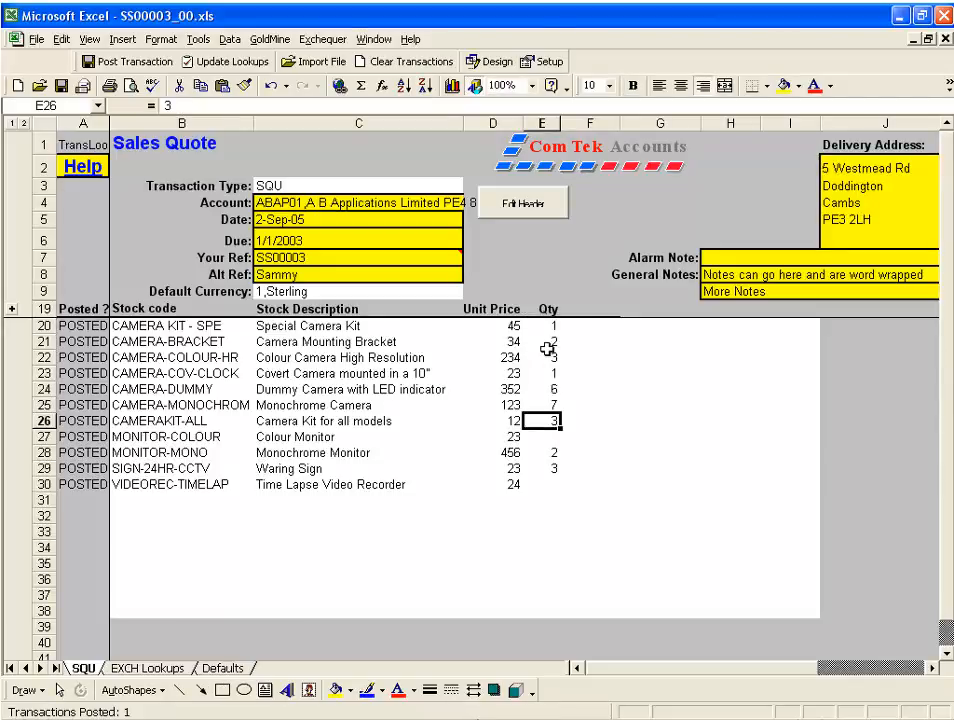
type("3")
key("Down")
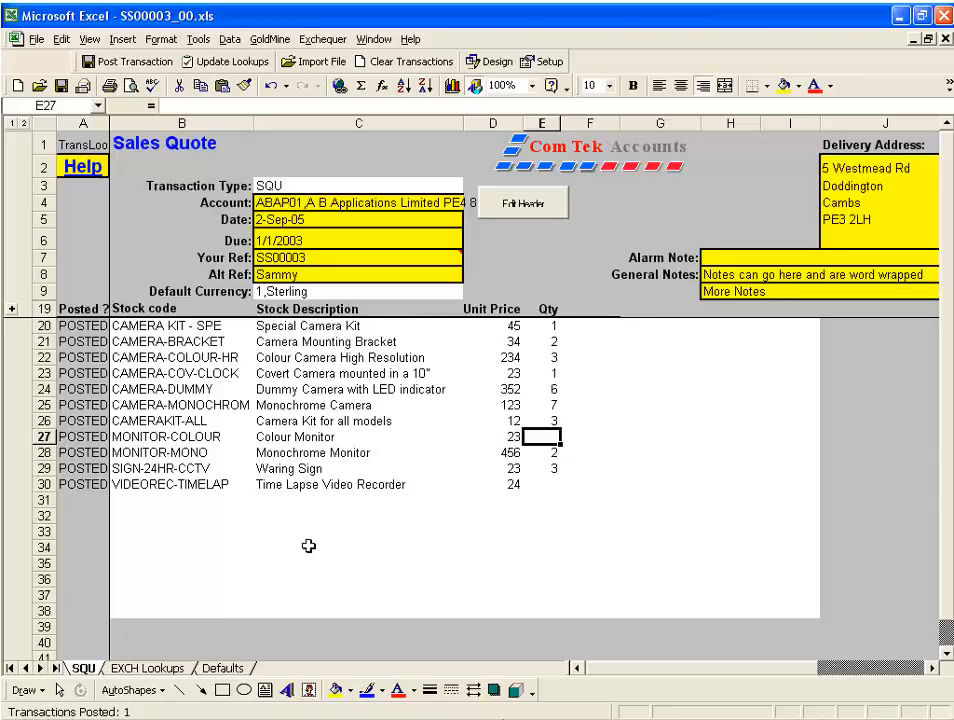
Enter 1 as the Covert Camera quantity, and review the Qty entries and the posted reference in cell A20.
left_click(557, 325)
left_click(555, 341)
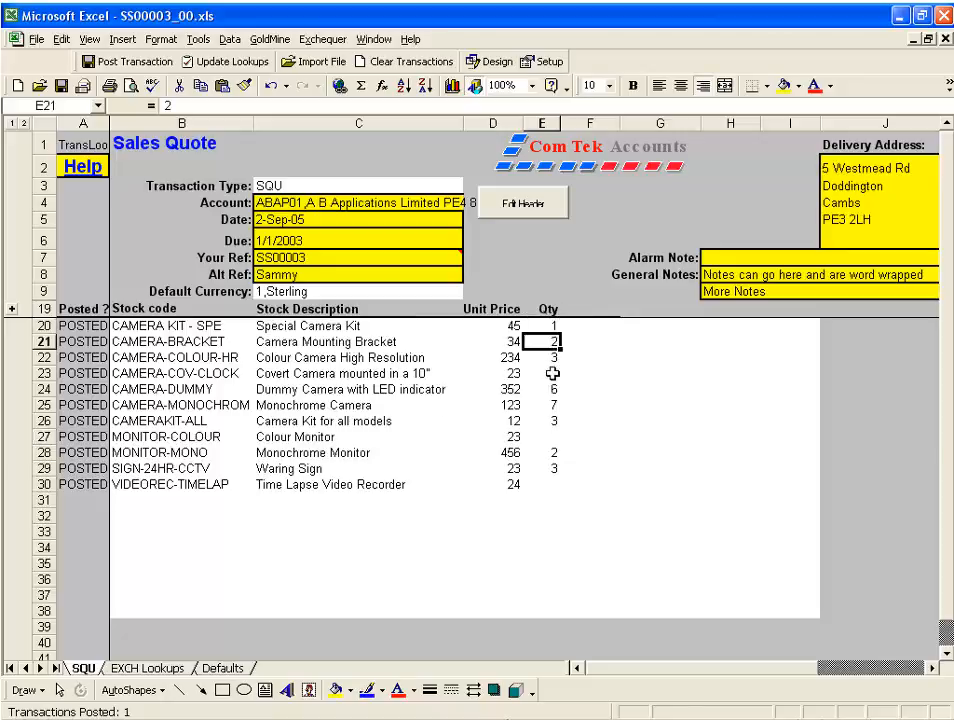
left_click(552, 373)
type("1")
left_click(553, 407)
left_click(549, 436)
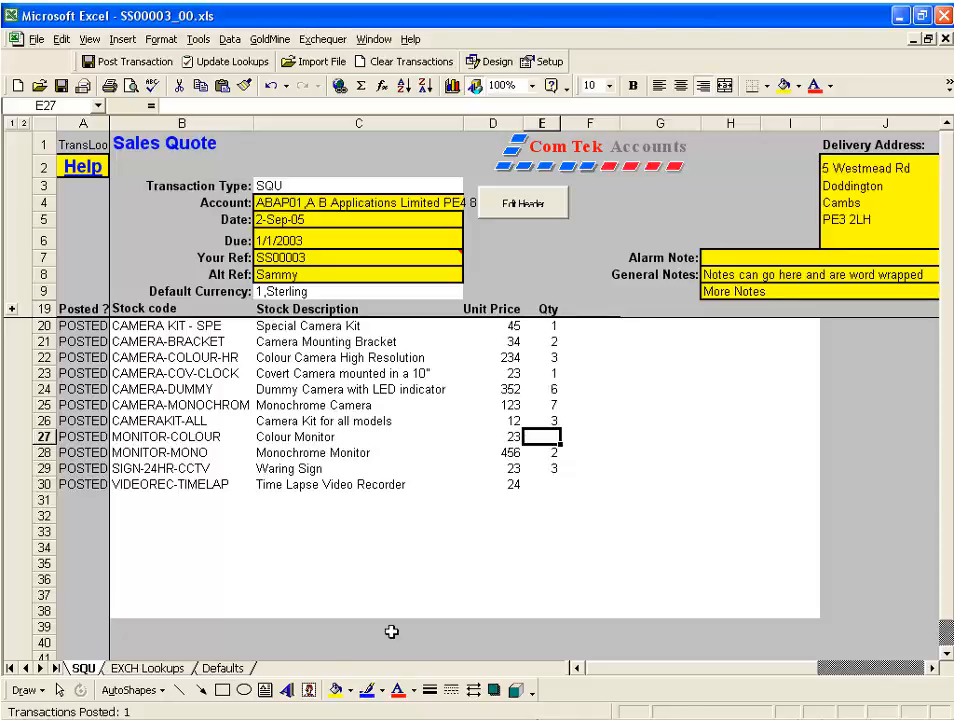
left_click(70, 326)
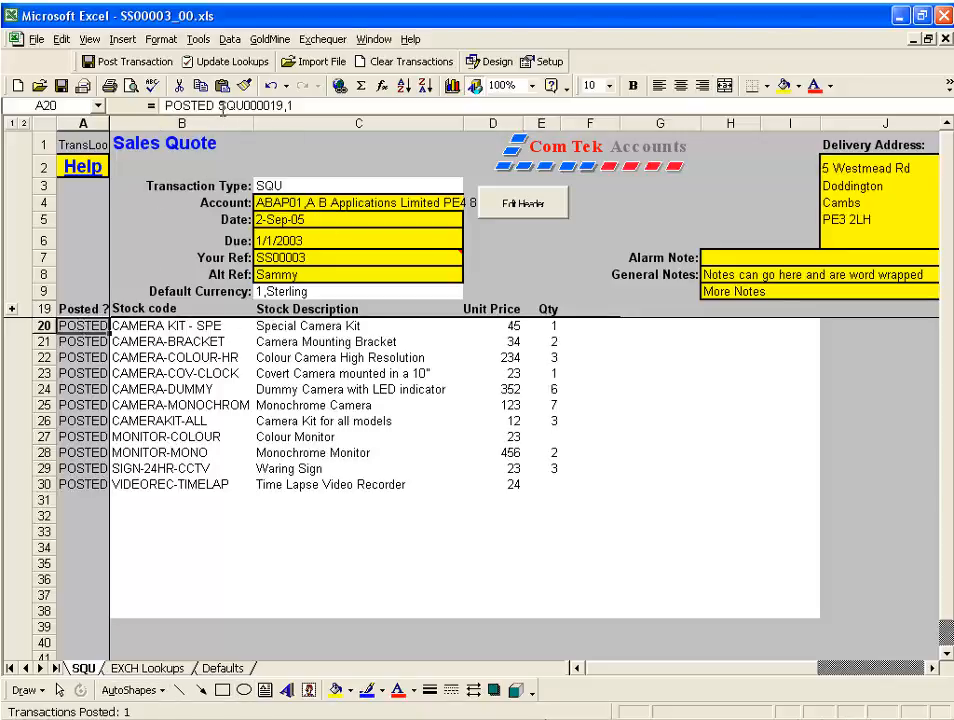
left_click(355, 390)
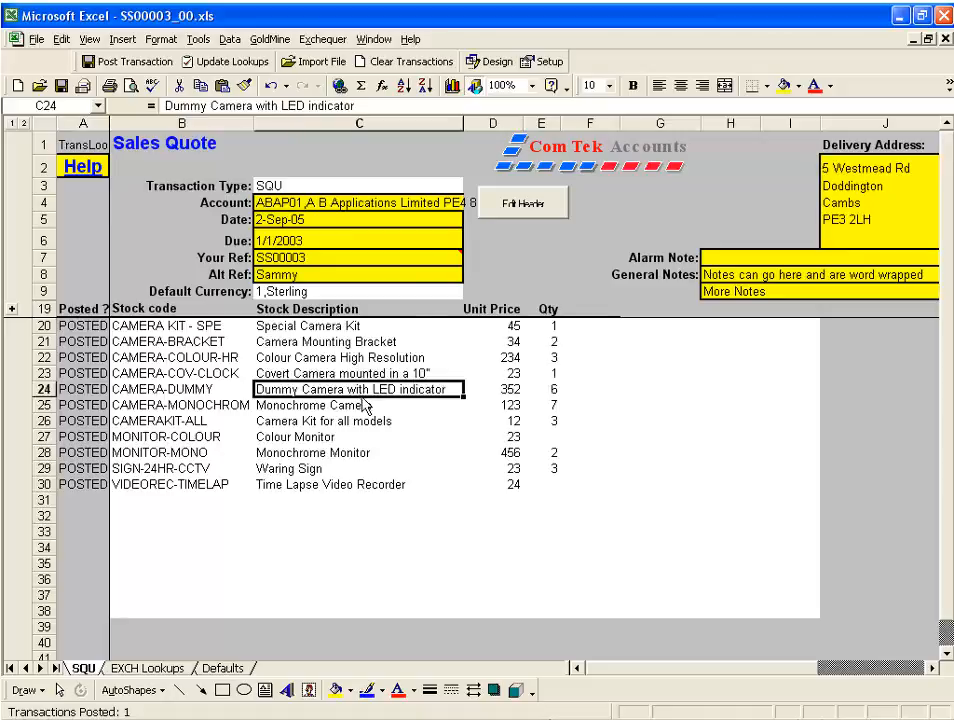
Post the revised quote as an update of its existing transaction, describing the saved link with the contact's first name plus "rang and revised".
left_click(102, 64)
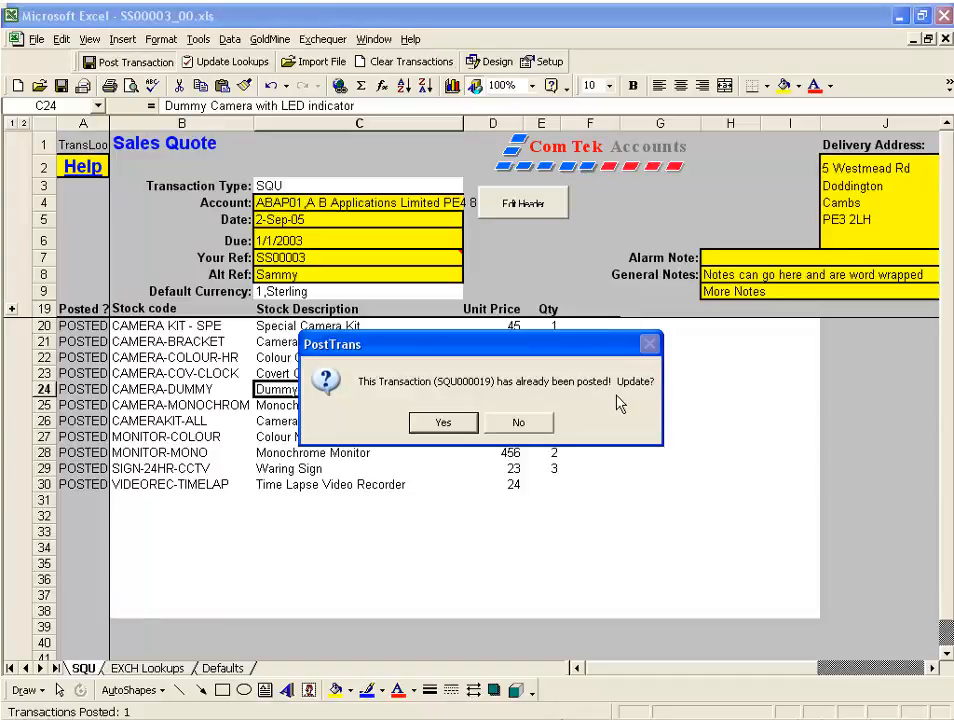
left_click(453, 426)
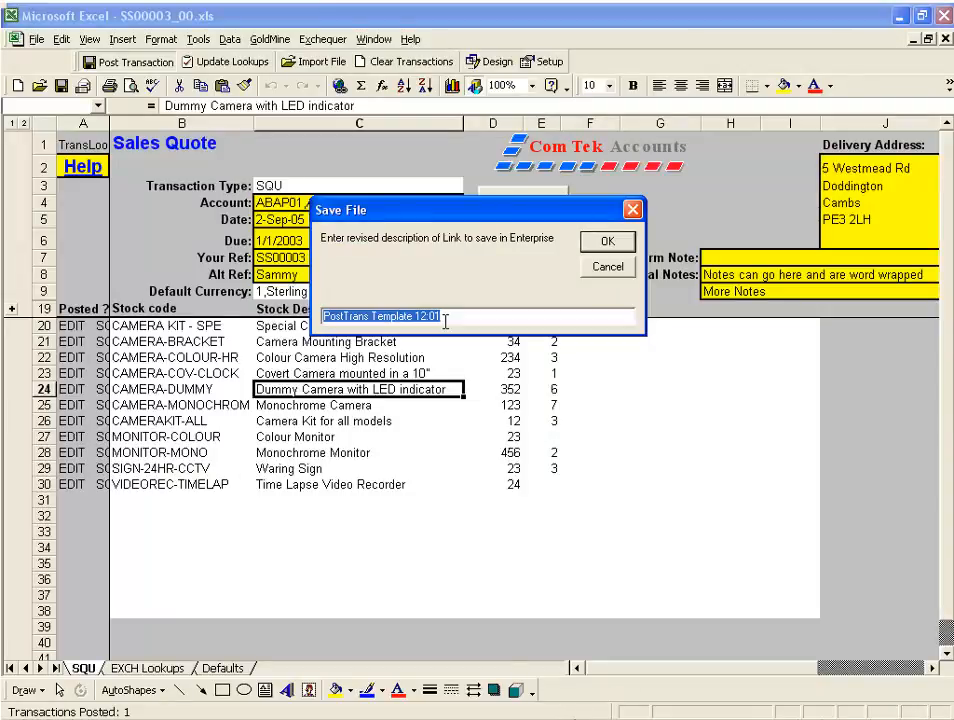
type("J0 rang")
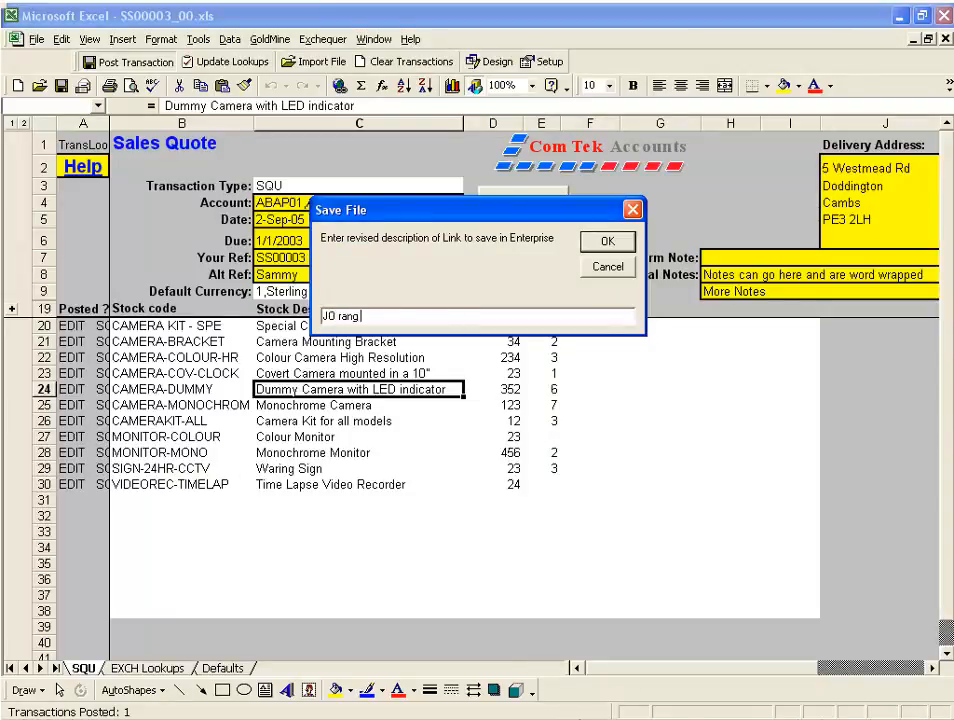
type(" and revid")
type("ed")
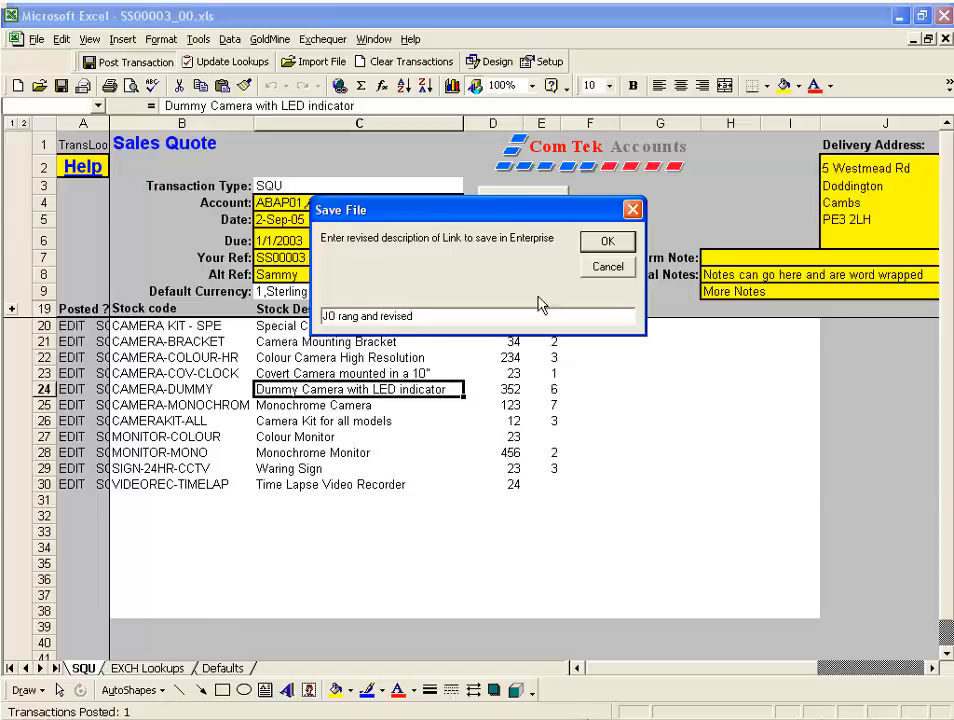
left_click(607, 241)
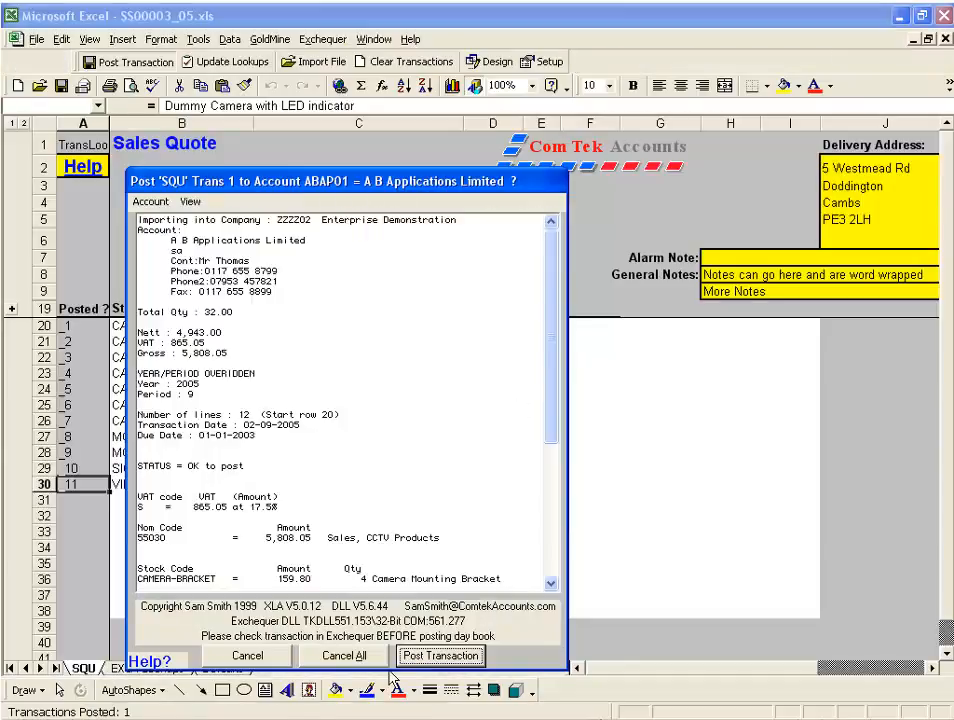
left_click(436, 657)
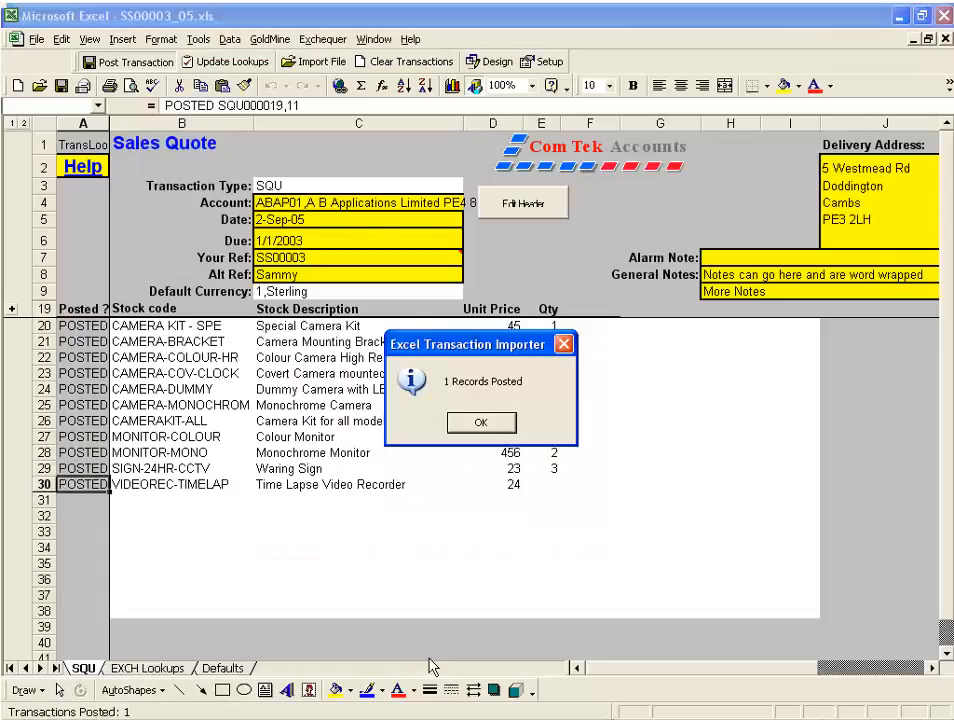
left_click(478, 419)
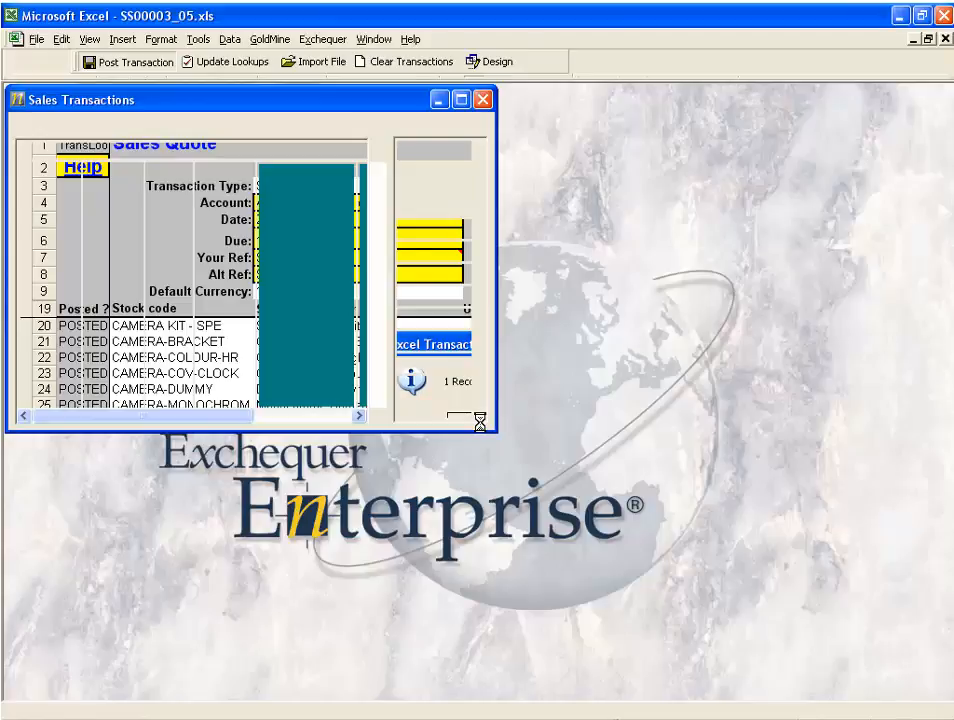
Switch to Exchequer Enterprise, open the links of the updated sales quotation and select the revised document's link.
key("alt+Tab")
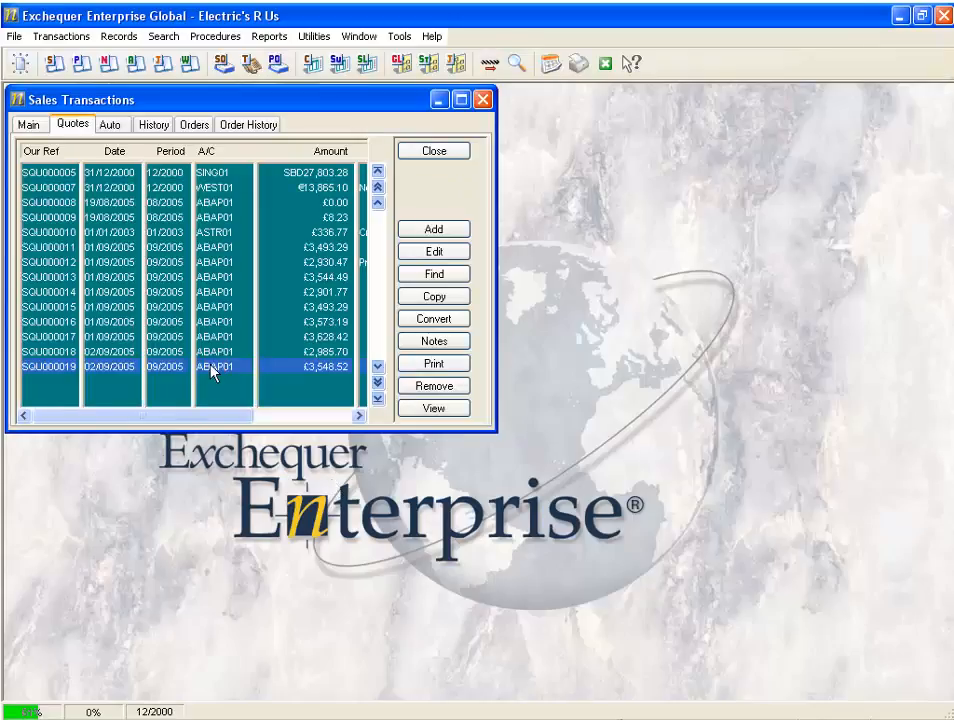
double_click(213, 372)
left_click(527, 416)
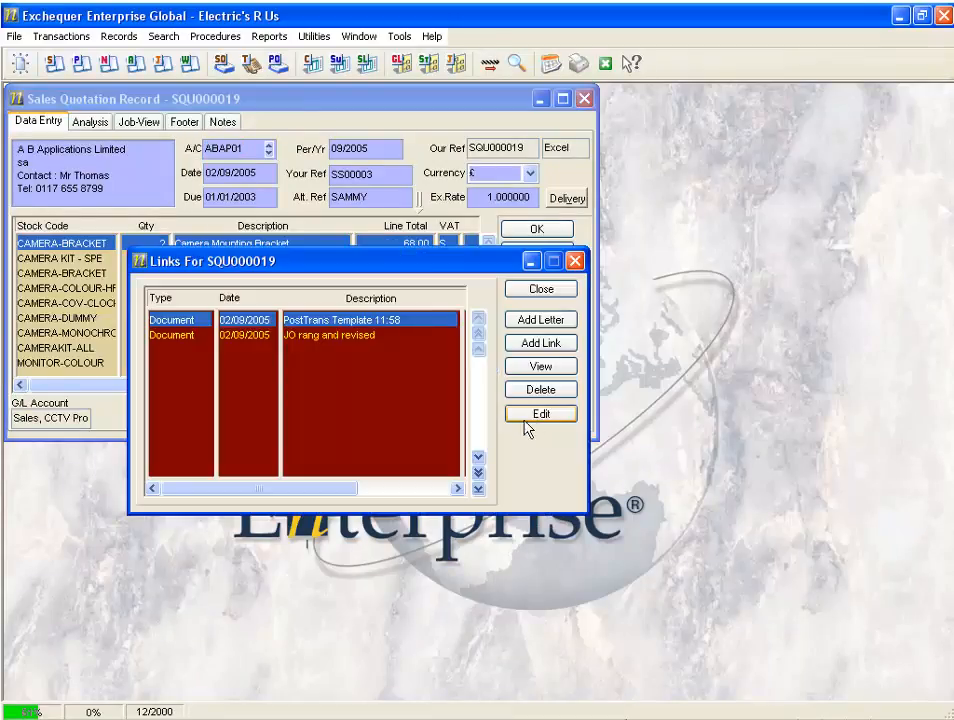
left_click(320, 335)
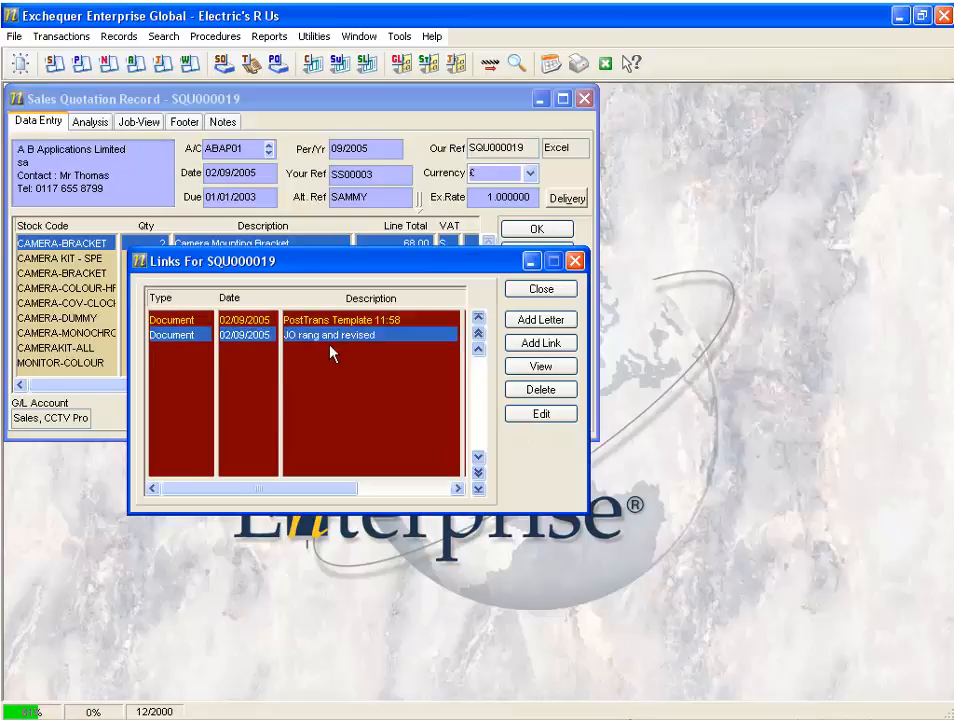
Close the links list and the quotation record, and return to the SS00003_05.xls workbook in Excel.
left_click(541, 289)
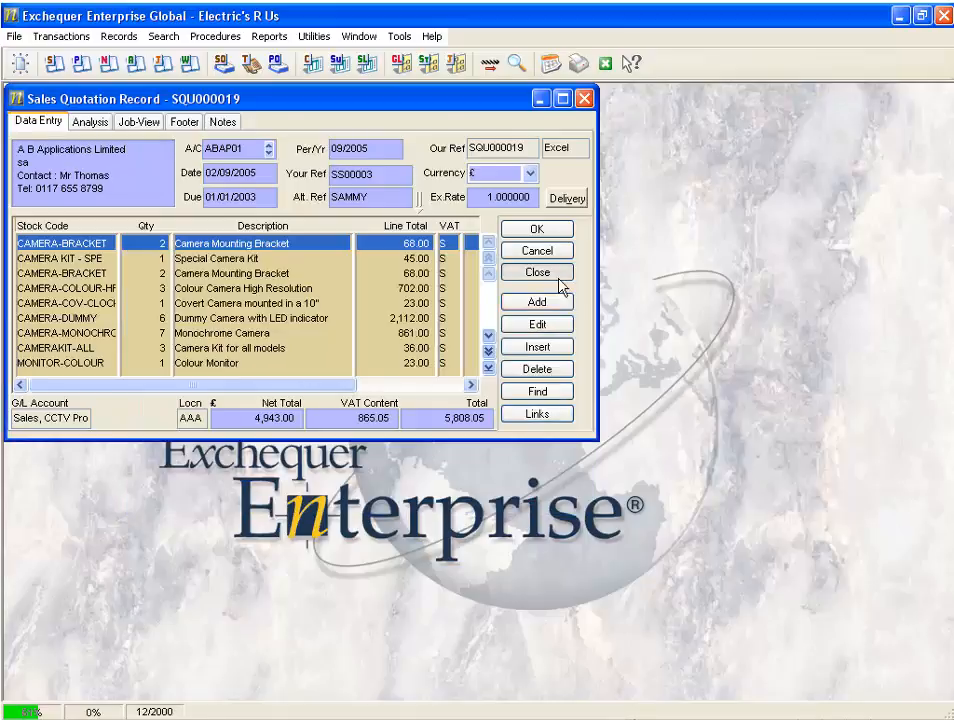
left_click(556, 279)
key("alt+Tab")
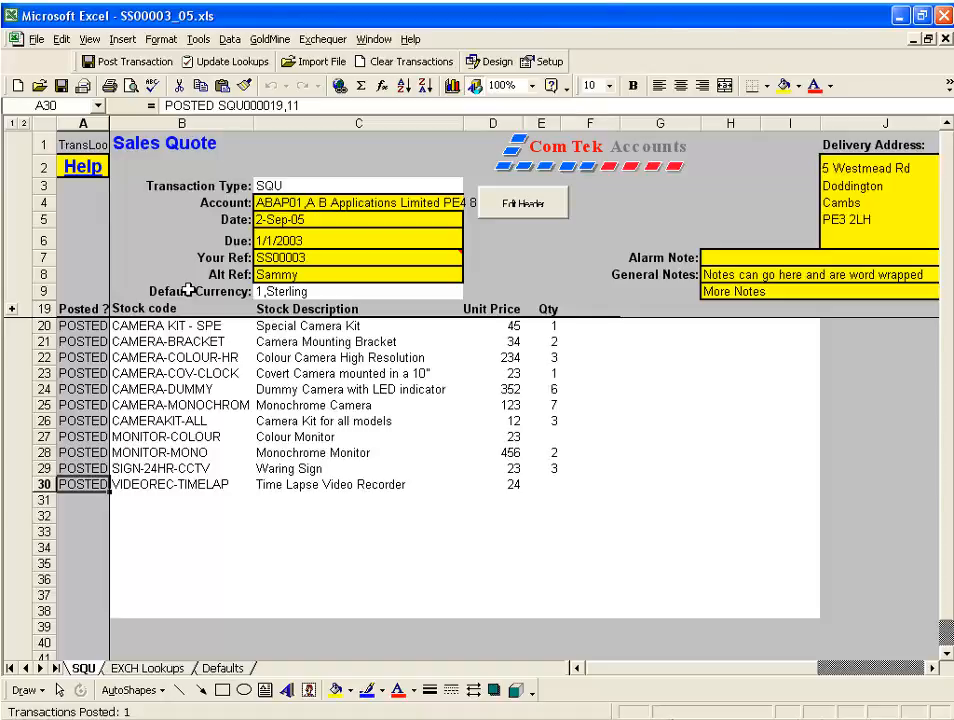
Examine the Printing, Trans Header Cells3 and auto-save settings in the System Setup, and leave it without saving changes.
left_click(553, 66)
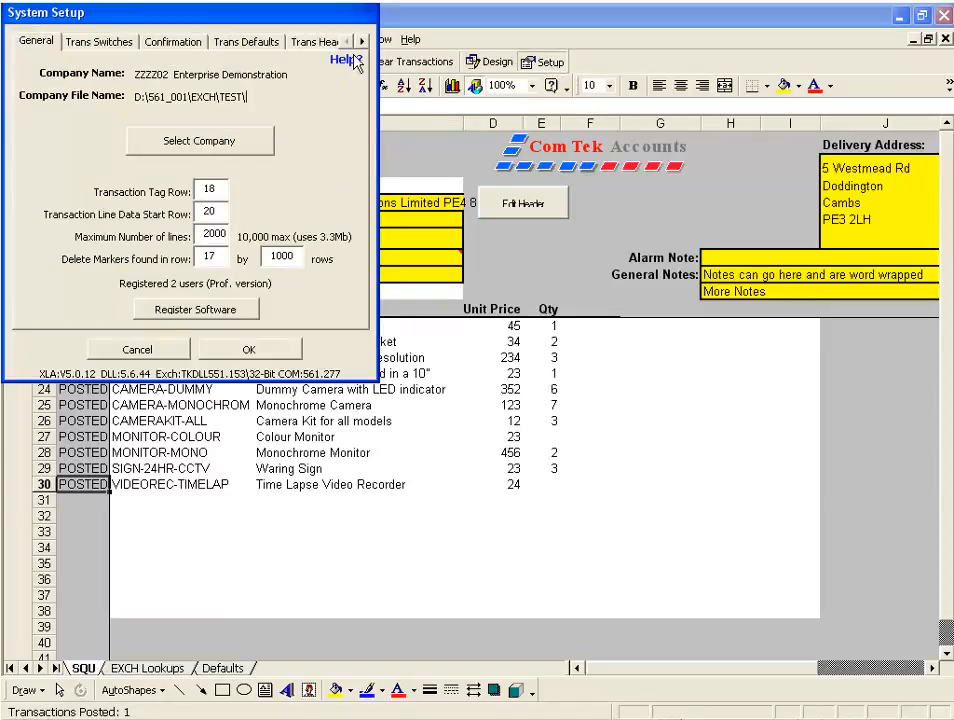
left_click(362, 41)
left_click(362, 41)
left_click(362, 41)
left_click(362, 41)
left_click(240, 42)
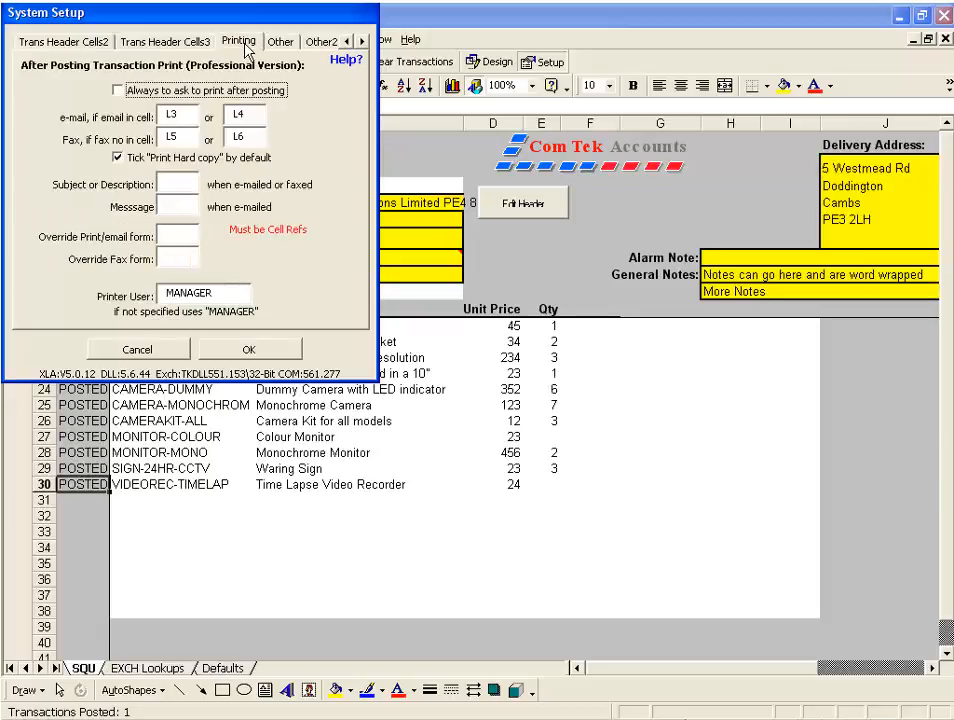
left_click(190, 42)
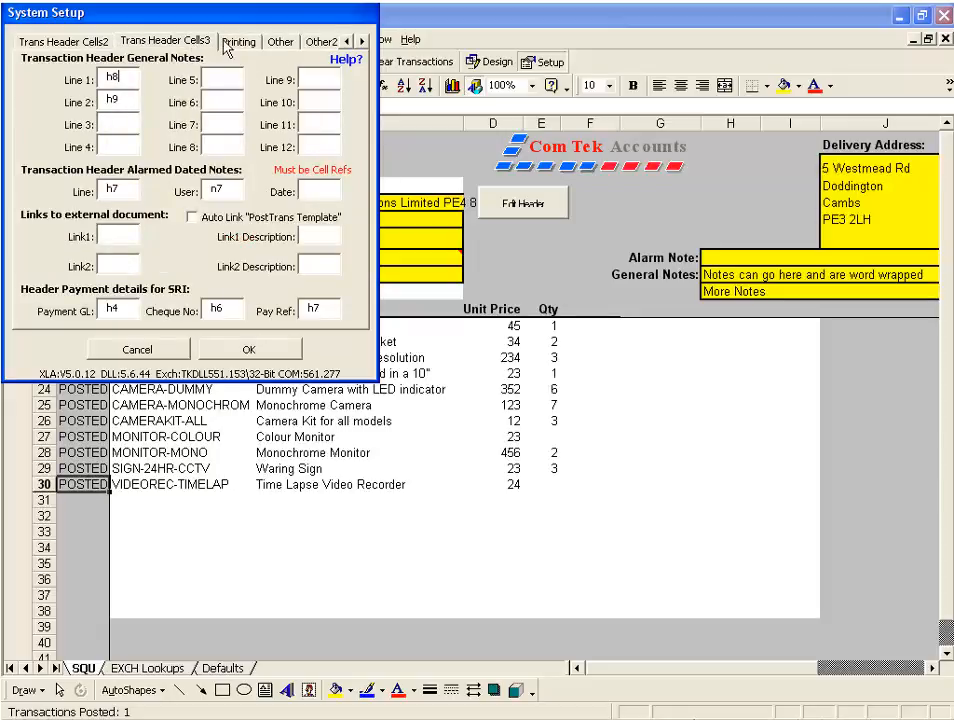
left_click(280, 43)
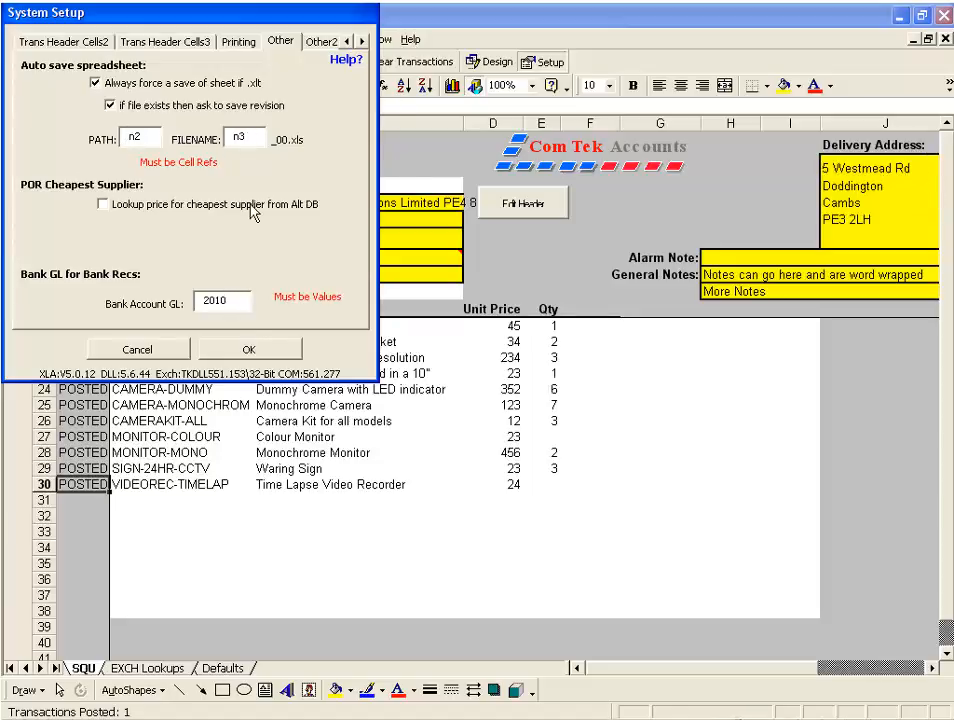
left_click(168, 352)
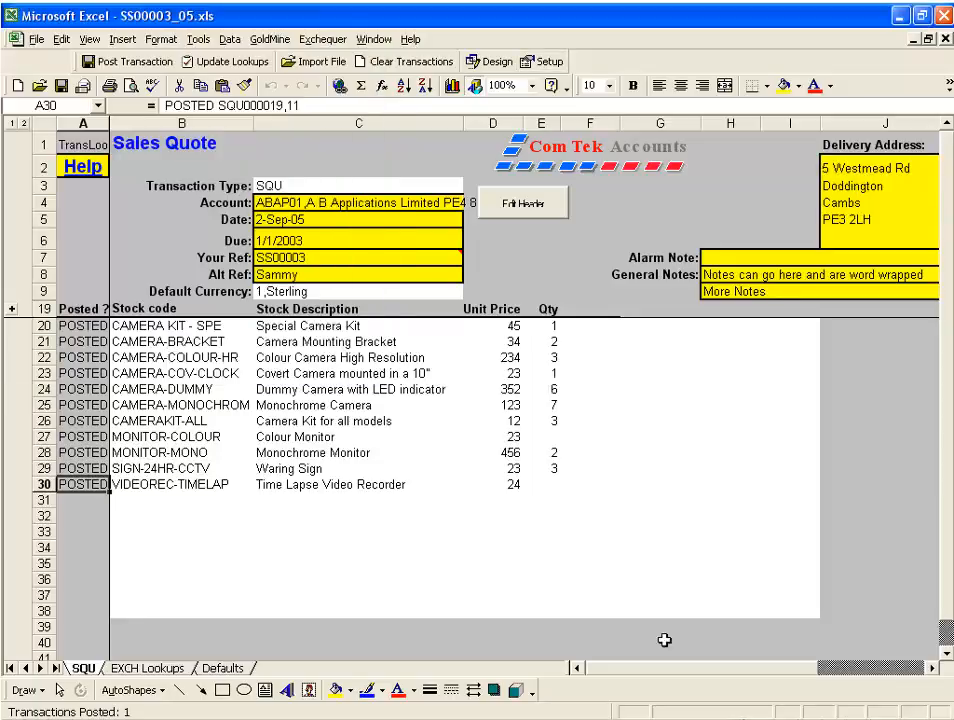
Inspect the PATH cell N2, the Filename cell N3 and the Your Ref cell C7 that supplies the file name.
left_click(932, 668)
left_click(932, 668)
left_click(932, 668)
left_click(786, 168)
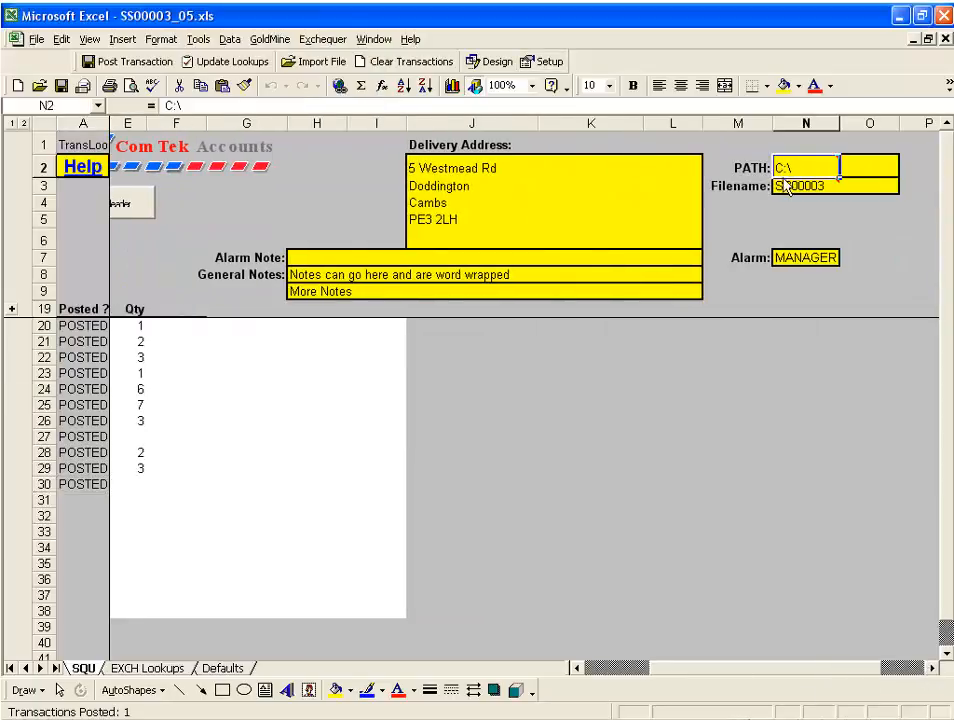
left_click(790, 192)
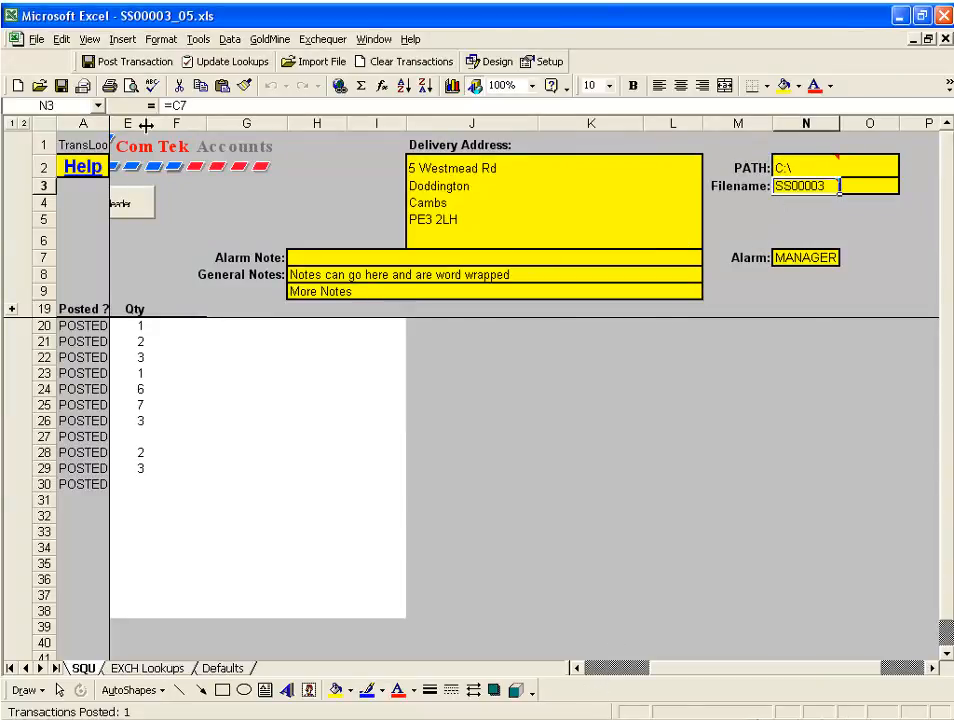
left_click(610, 668)
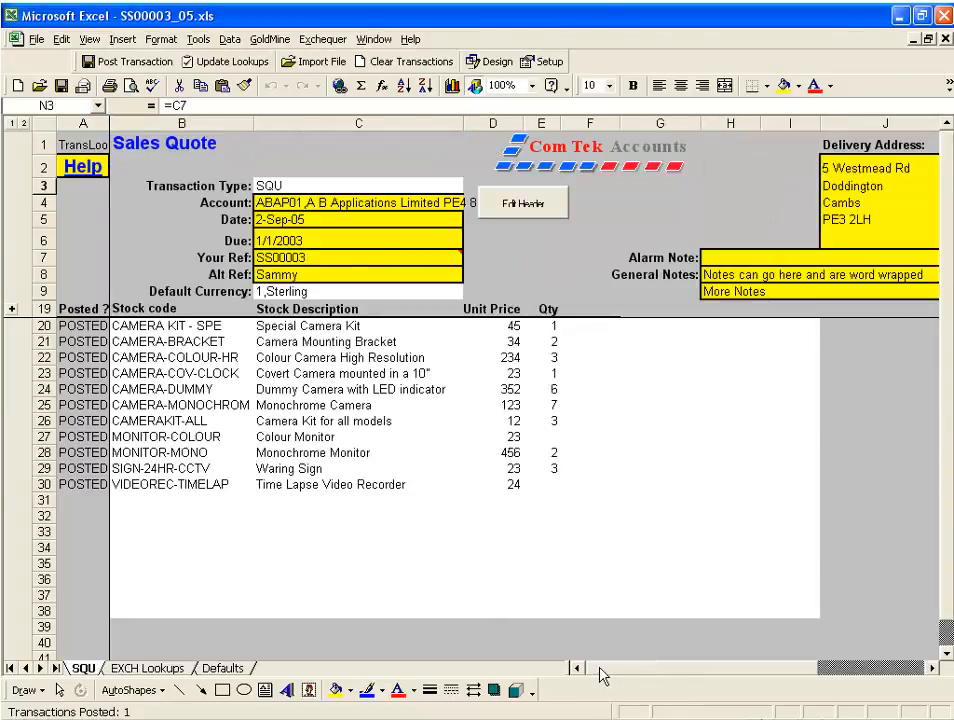
left_click(277, 258)
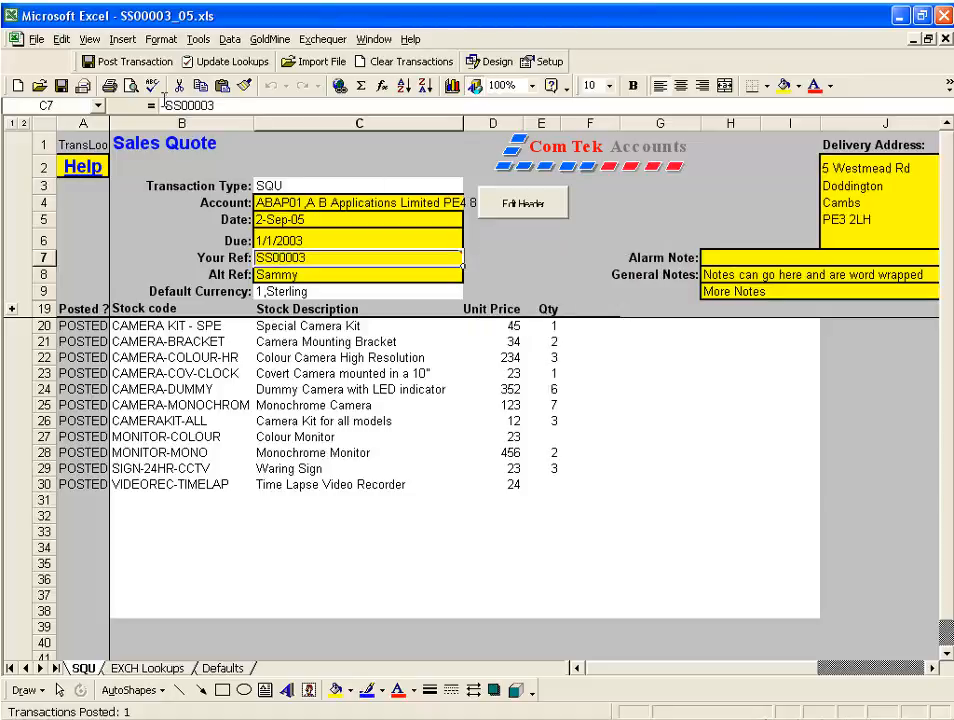